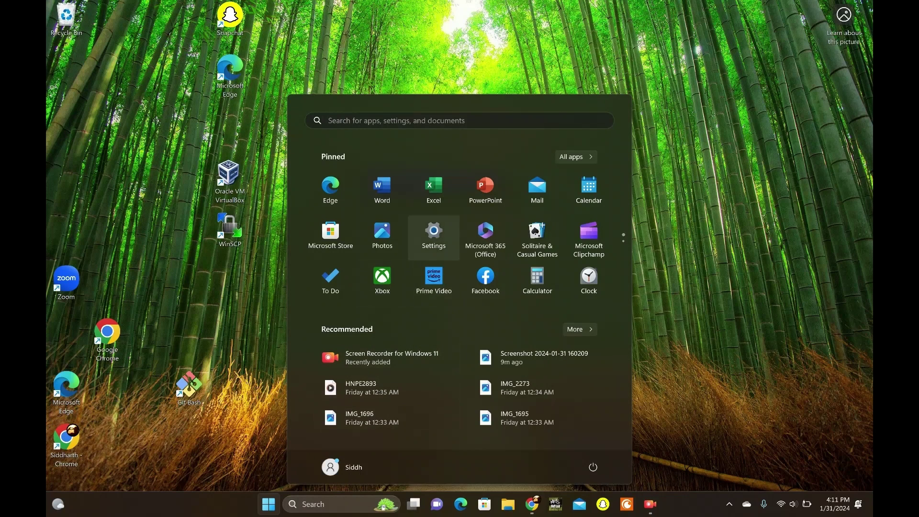
Step: Open the advanced options for WhatsApp from the installed apps list in Windows Settings
{"action": "left_click", "coordinate": [434, 235]}
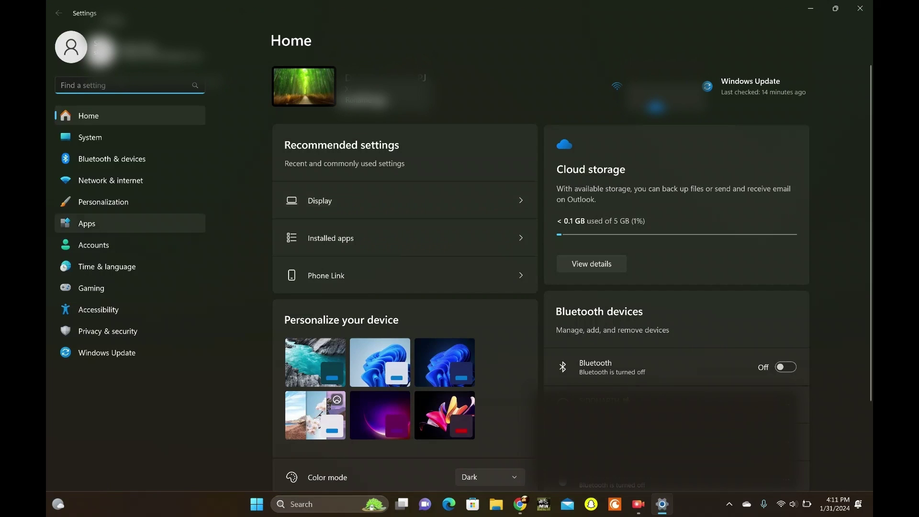
{"action": "left_click", "coordinate": [87, 223]}
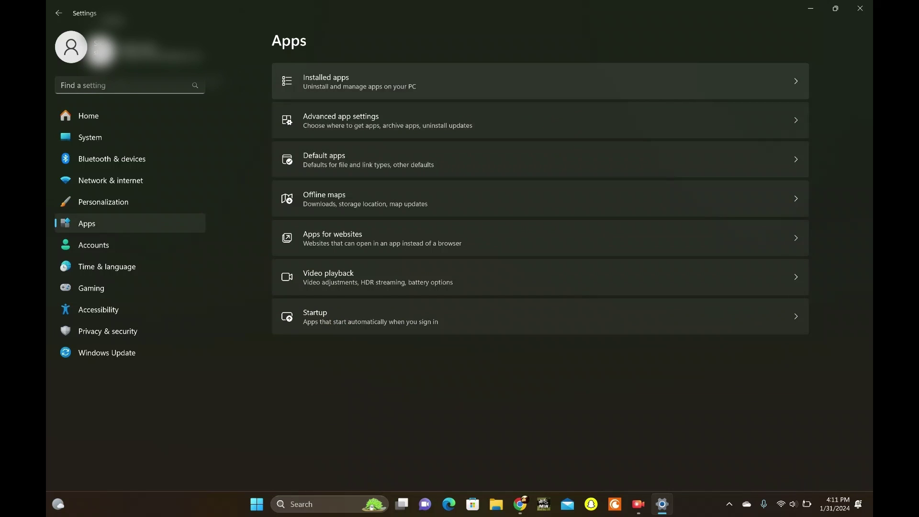
{"action": "left_click", "coordinate": [335, 81]}
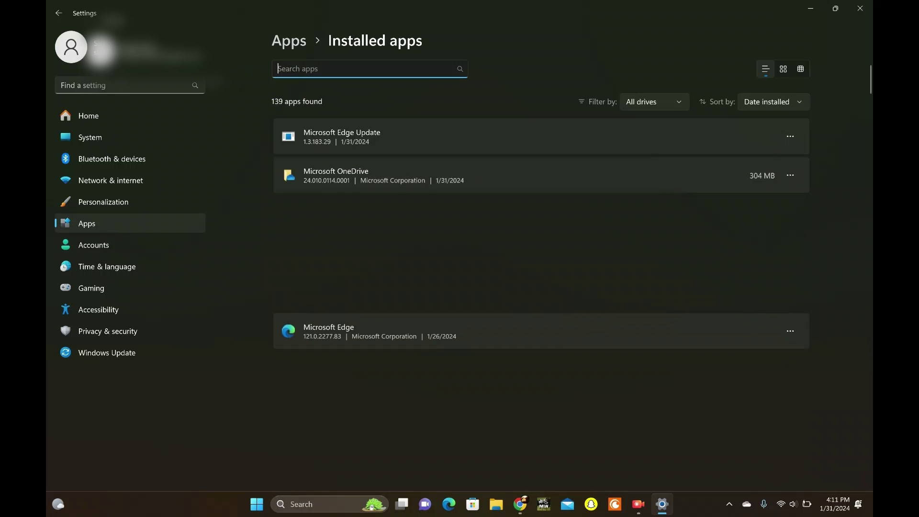
{"action": "scroll", "coordinate": [541, 273], "scroll_direction": "down", "scroll_amount": 8}
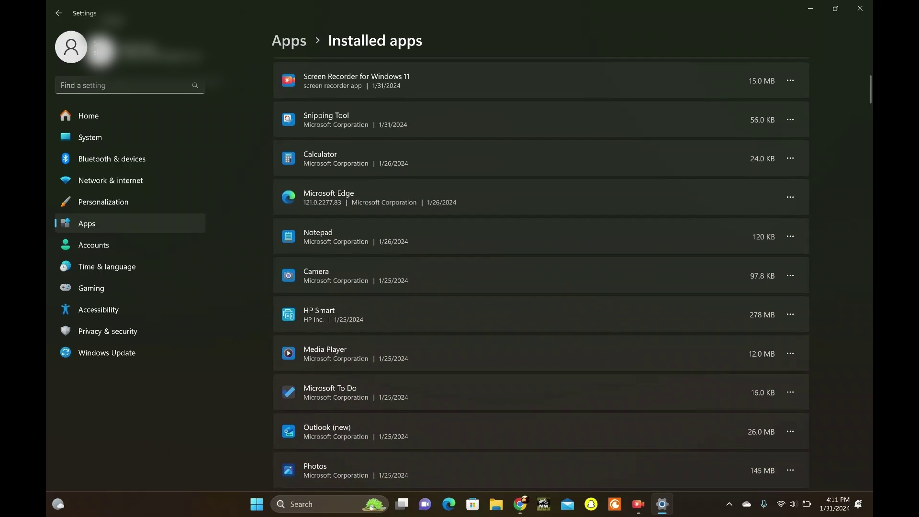
{"action": "scroll", "coordinate": [541, 273], "scroll_direction": "down", "scroll_amount": 3}
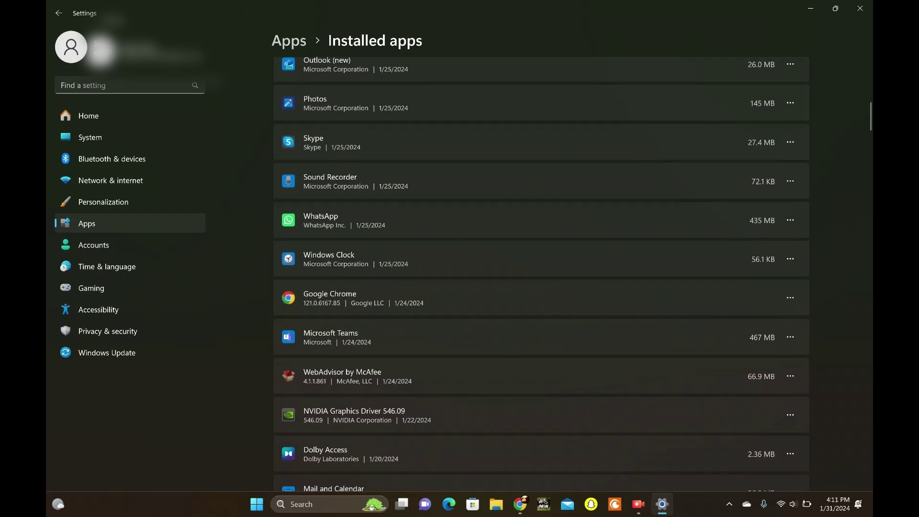
{"action": "left_click", "coordinate": [791, 220]}
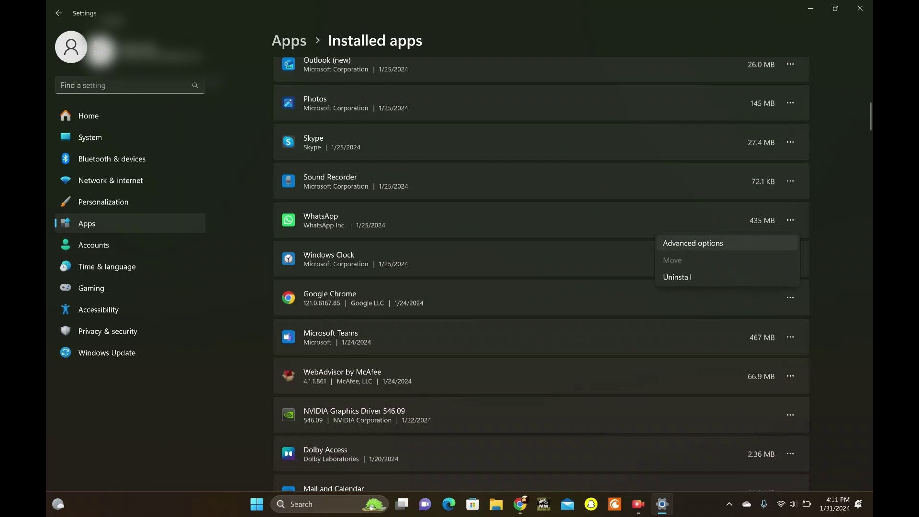
{"action": "left_click", "coordinate": [693, 243]}
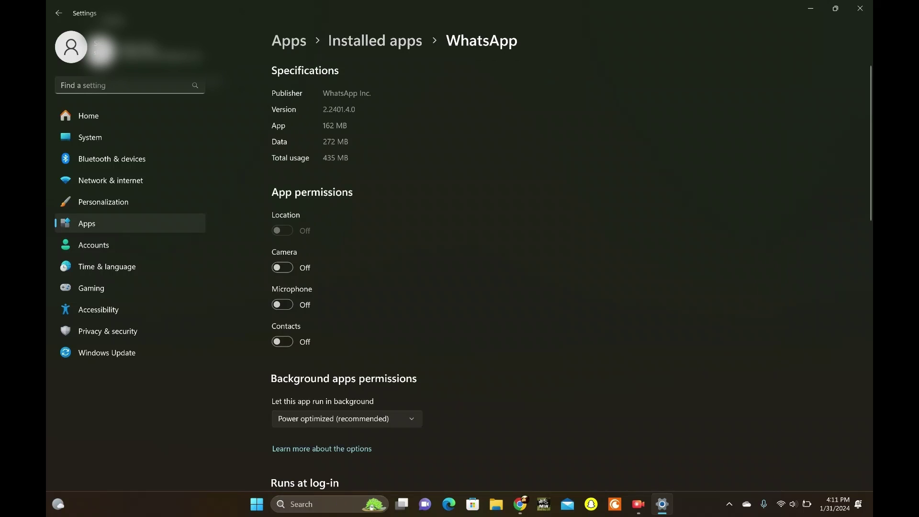
Step: Change the background apps permission that controls whether WhatsApp may run in the background
{"action": "scroll", "coordinate": [572, 274], "scroll_direction": "down", "scroll_amount": 3}
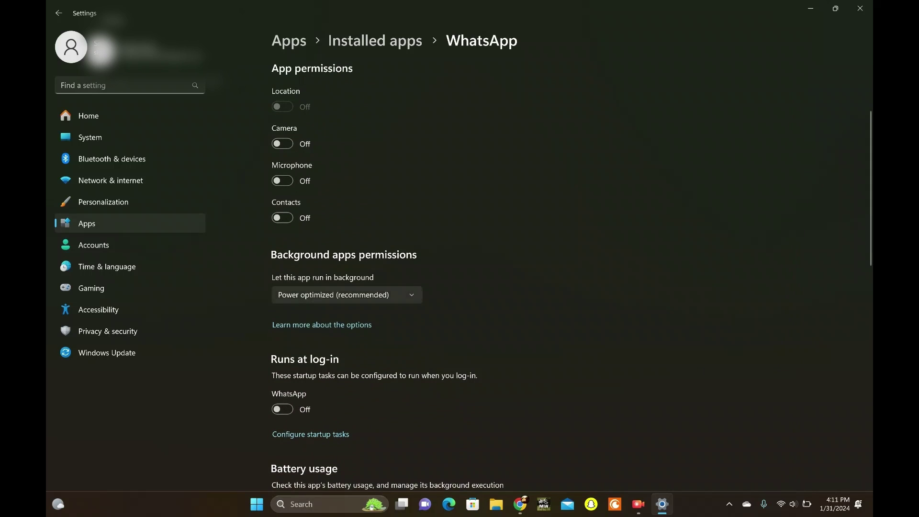
{"action": "left_click", "coordinate": [346, 295]}
{"action": "left_click", "coordinate": [347, 316]}
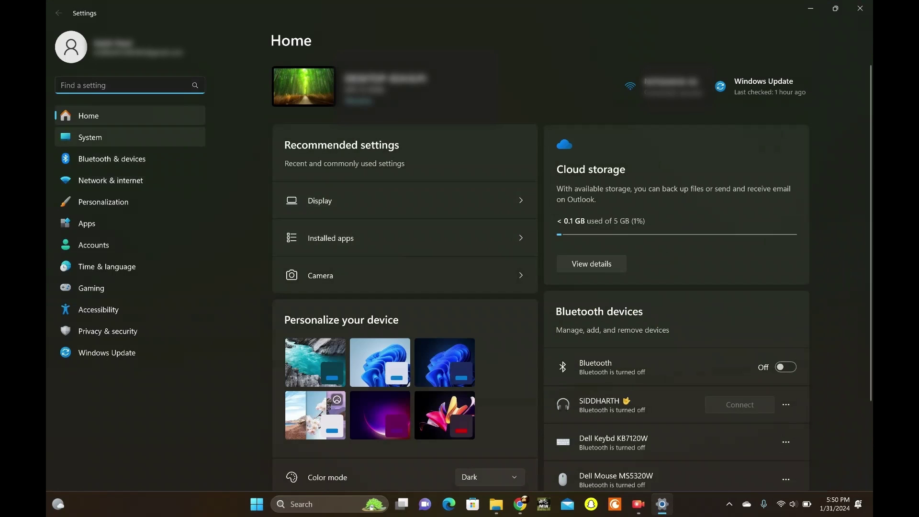
Step: Show the battery usage per app in the system's Power & battery settings and sort the apps by Background
{"action": "left_click", "coordinate": [90, 138]}
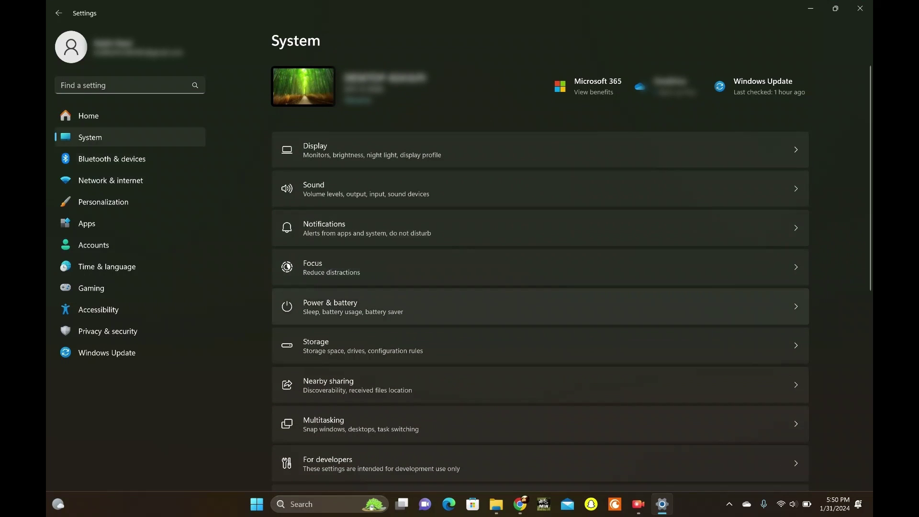
{"action": "left_click", "coordinate": [353, 307]}
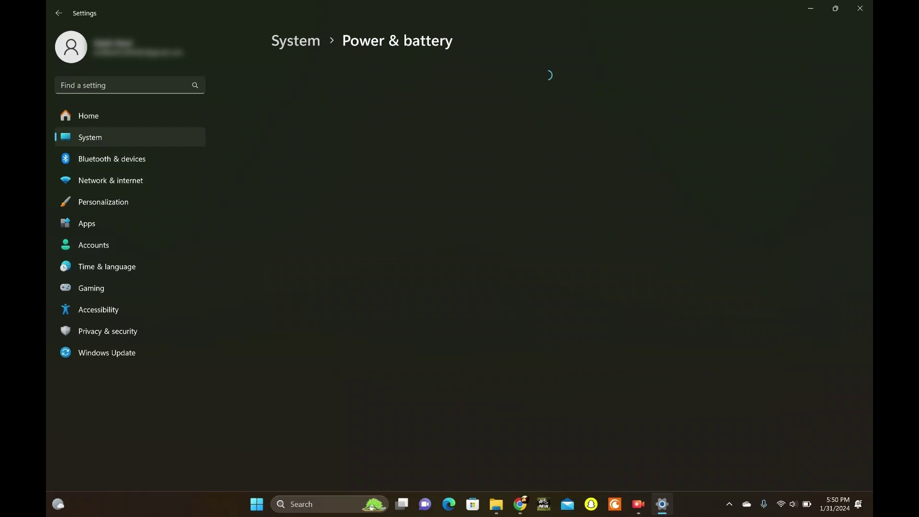
{"action": "scroll", "coordinate": [540, 288], "scroll_direction": "down", "scroll_amount": 2}
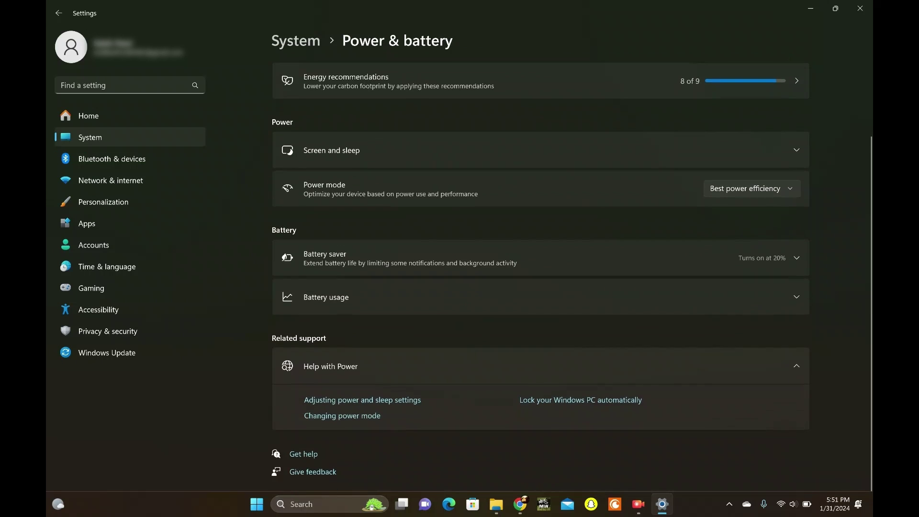
{"action": "left_click", "coordinate": [540, 298]}
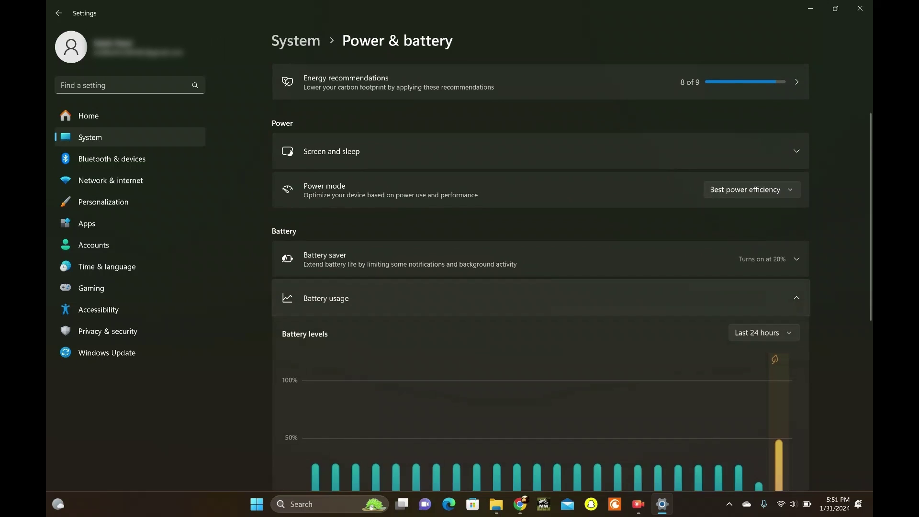
{"action": "scroll", "coordinate": [540, 287], "scroll_direction": "down", "scroll_amount": 5}
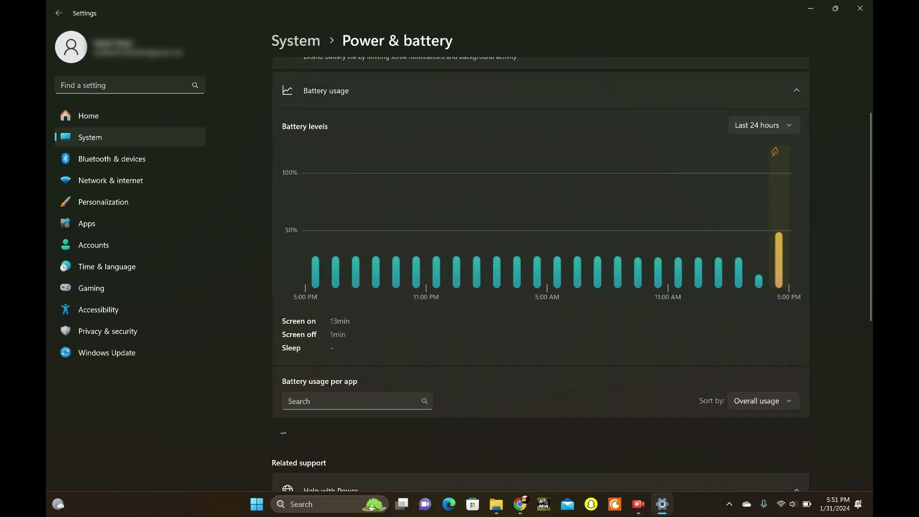
{"action": "scroll", "coordinate": [540, 287], "scroll_direction": "down", "scroll_amount": 2}
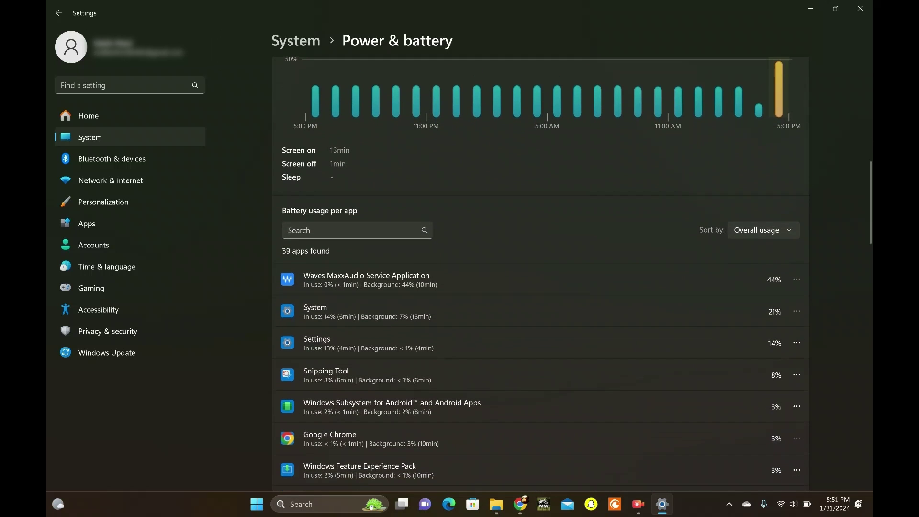
{"action": "left_click", "coordinate": [764, 230]}
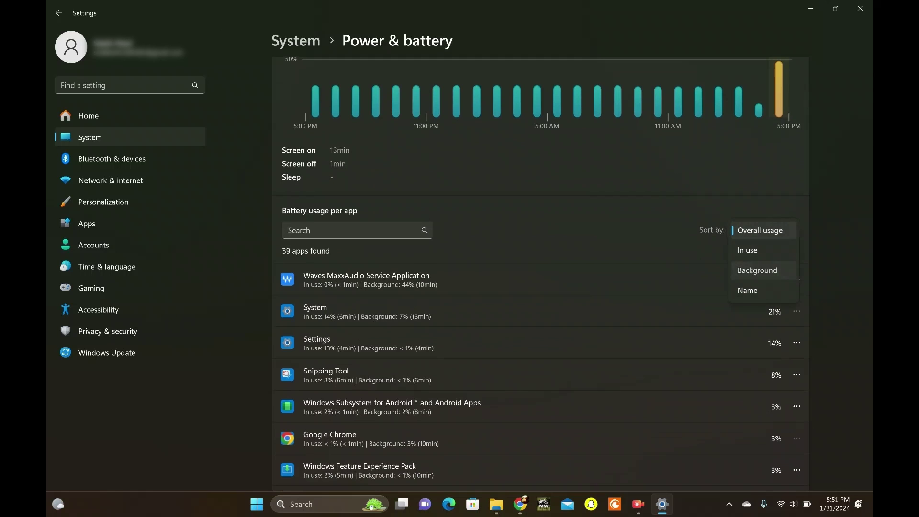
{"action": "left_click", "coordinate": [757, 270]}
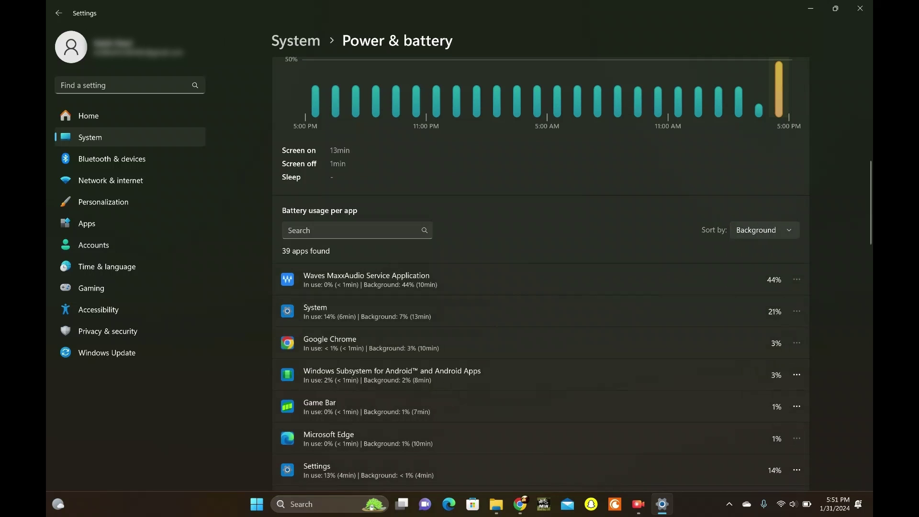
Step: Manage background activity for WhatsApp from the battery usage list and open its background permission choices
{"action": "scroll", "coordinate": [541, 273], "scroll_direction": "down", "scroll_amount": 5}
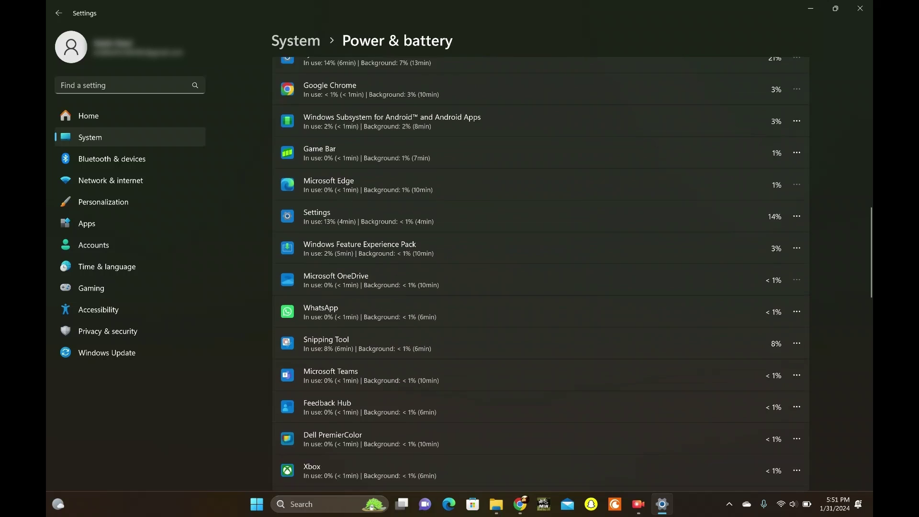
{"action": "scroll", "coordinate": [796, 283], "scroll_direction": "down", "scroll_amount": 1}
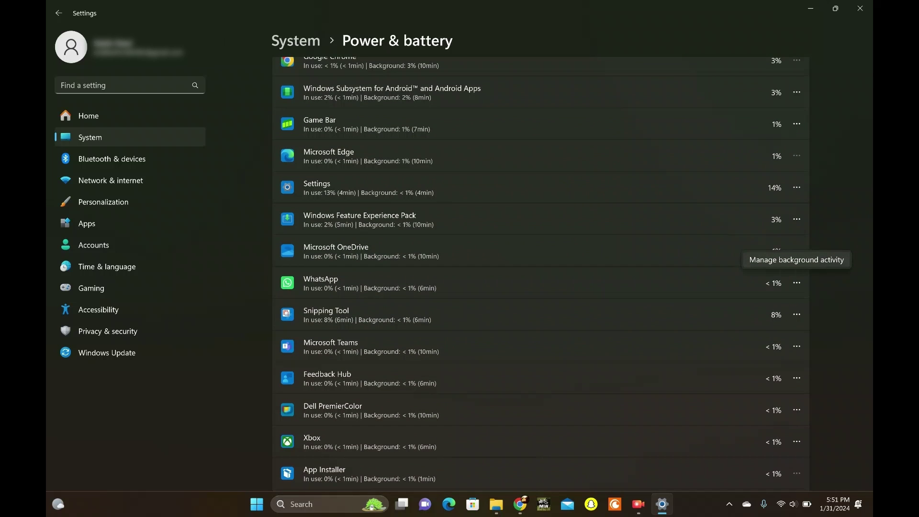
{"action": "left_click", "coordinate": [797, 283]}
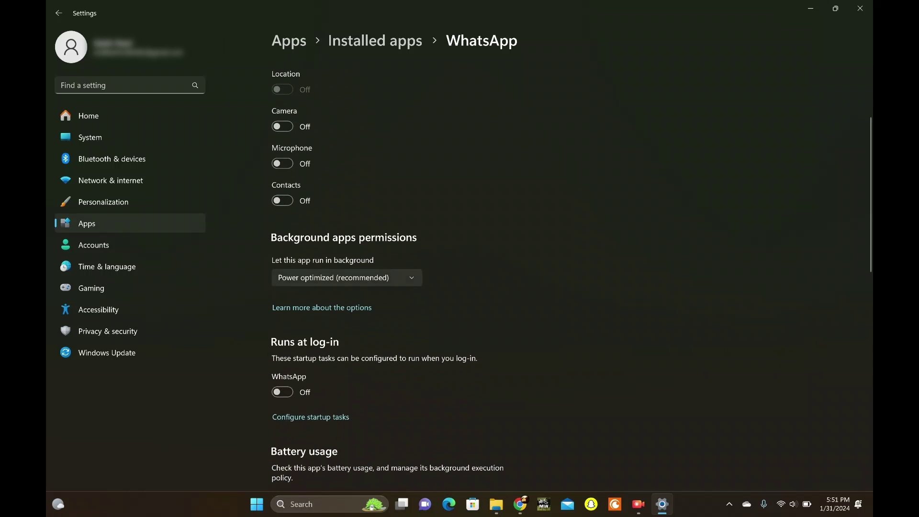
{"action": "left_click", "coordinate": [346, 277]}
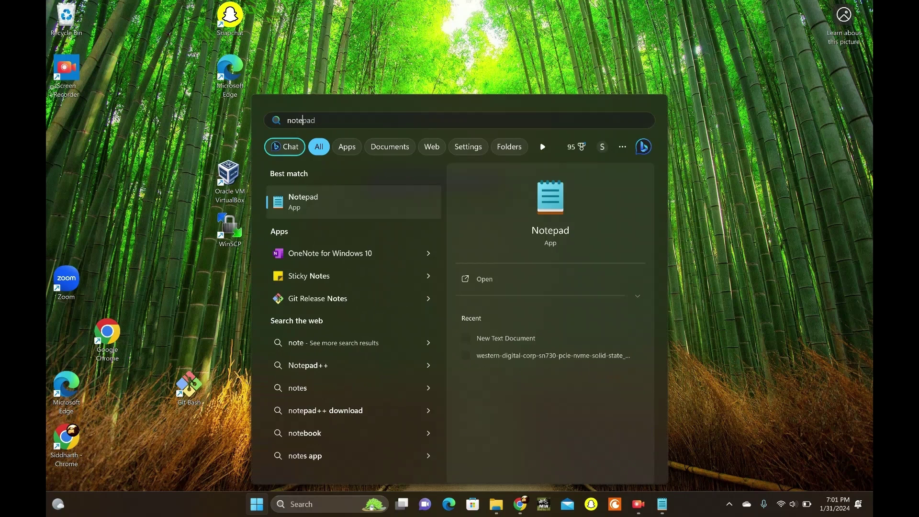
Step: Open Notepad and paste the registry script setting GlobalUserDisabled to dword:00000001 and BackgroundAppGlobalToggle to dword:00000000
{"action": "key", "text": "Return"}
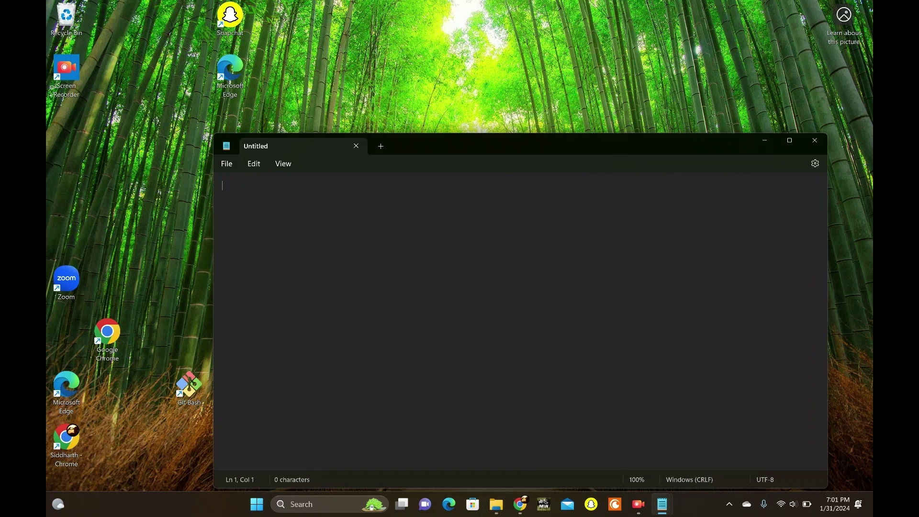
{"action": "type", "text": "Windows Registry Editor Version 5.00  [HKEY_CURRENT_USER\\Software\\Microsoft\\Windows\\CurrentVersion\\BackgroundAccessApplications] \"GlobalUserDisabled\"=dword:00000001 [HKEY_CURRENT_USER\\Software\\Microsoft\\Windows\\CurrentVersion\\Search] \"BackgroundAppGlobalToggle\"=dword:00000000"}
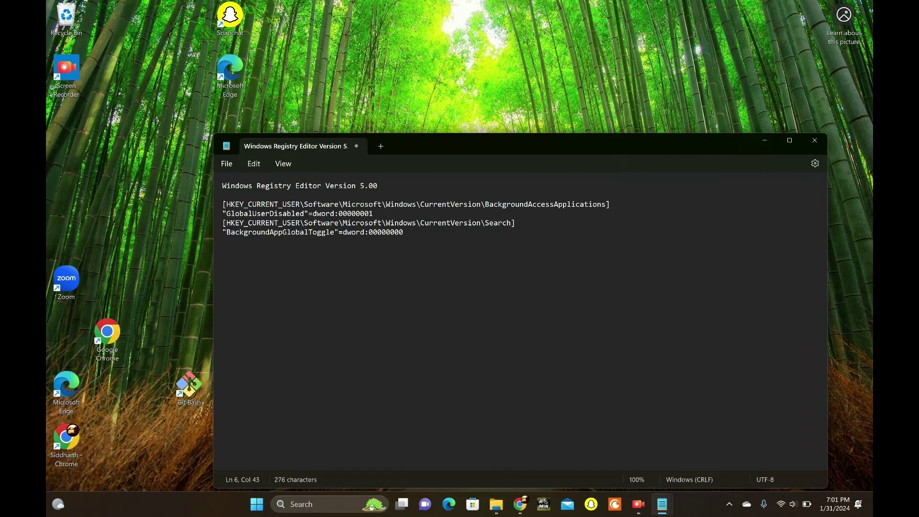
Step: Save the registry script as Disable_Background_Apps_for_current_user.reg with the file type All files
{"action": "left_click", "coordinate": [227, 164]}
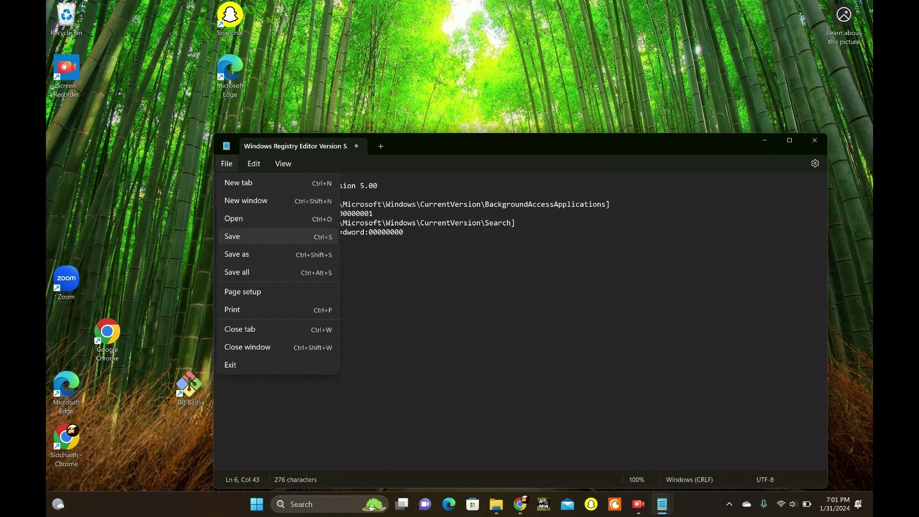
{"action": "left_click", "coordinate": [232, 237]}
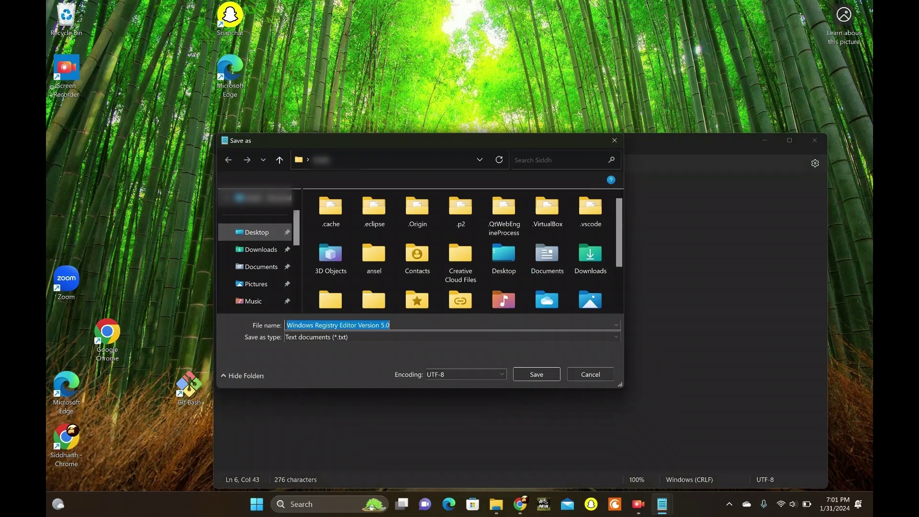
{"action": "type", "text": "Di"}
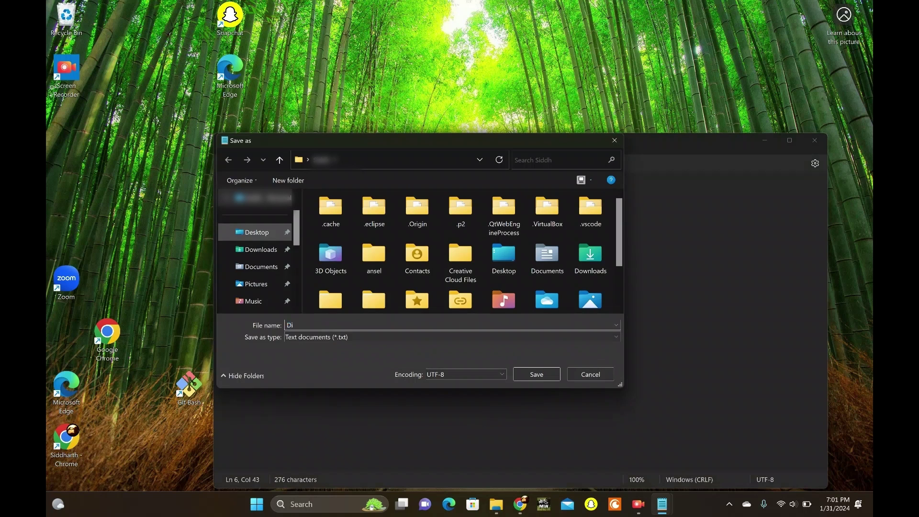
{"action": "type", "text": "sable_Background_Apps_for_current_user."}
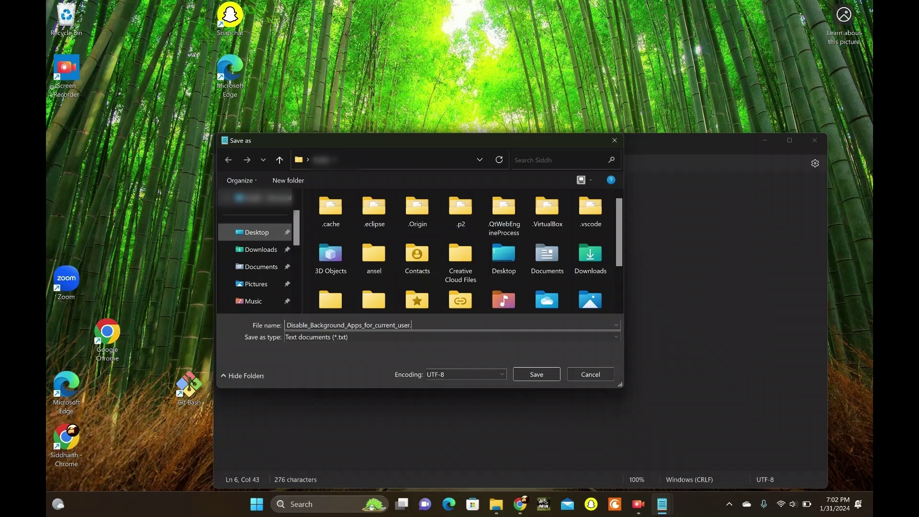
{"action": "type", "text": "reg"}
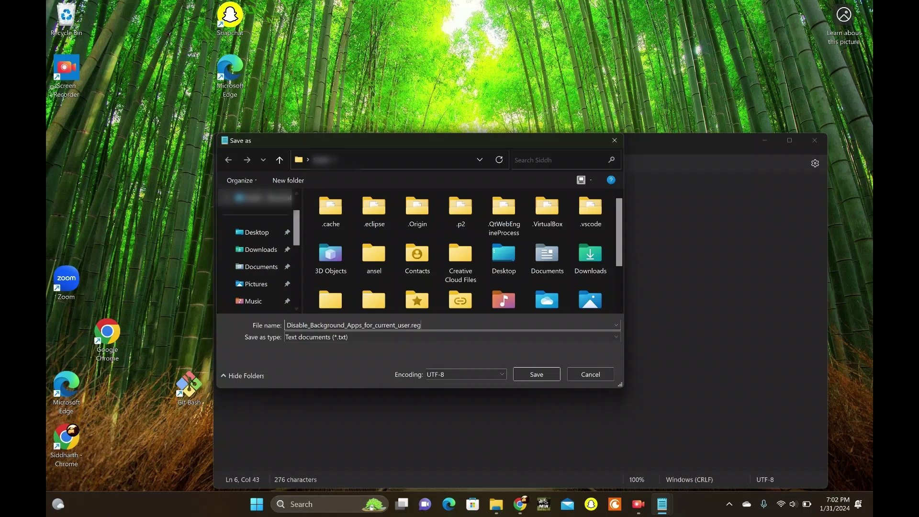
{"action": "left_click", "coordinate": [452, 337]}
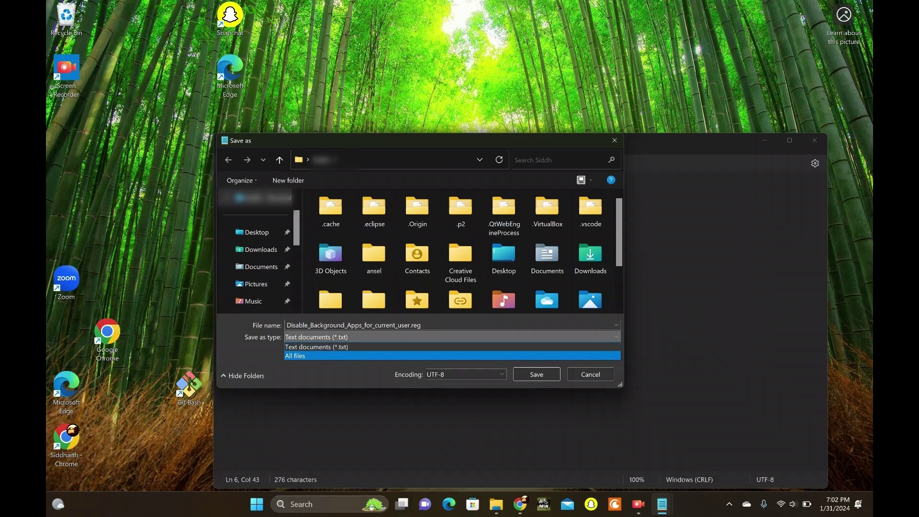
{"action": "key", "text": "Return"}
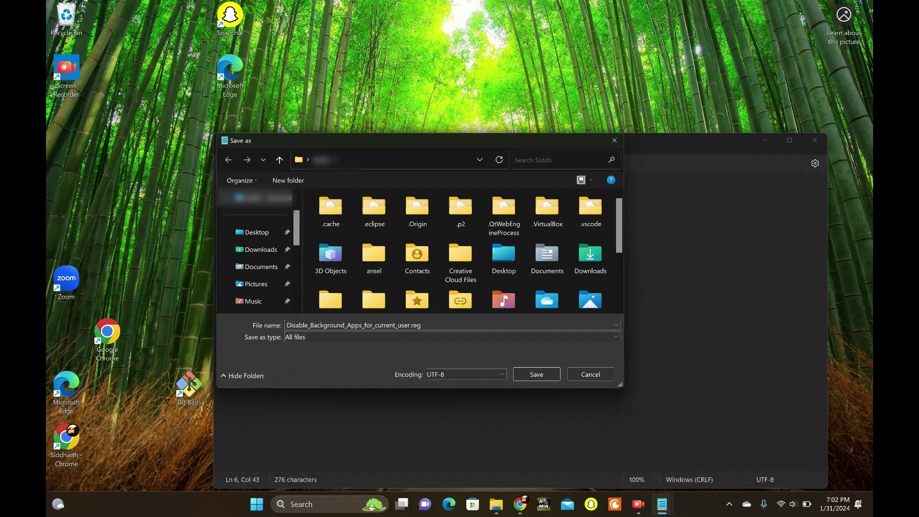
{"action": "key", "text": "Return"}
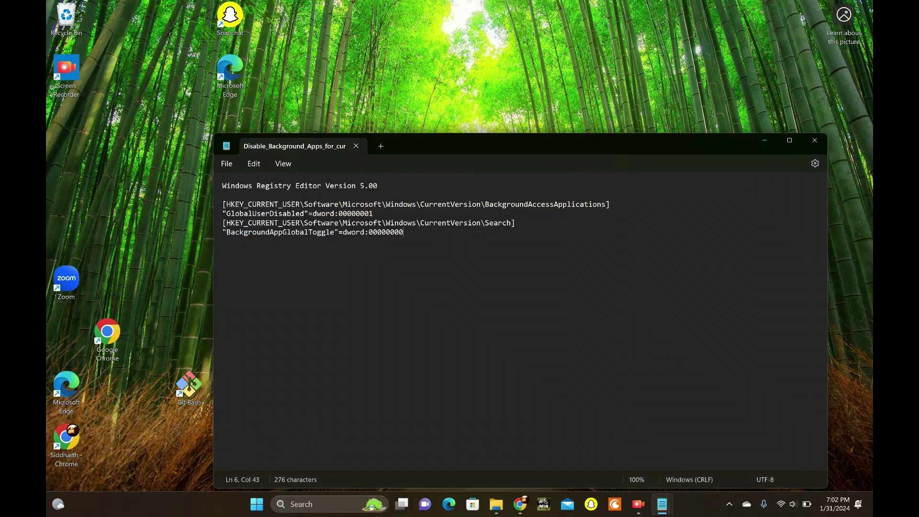
Step: Switch to File Explorer, select the Disable_Background_Apps_for_current_user file and open its context menu
{"action": "key", "text": "super+e"}
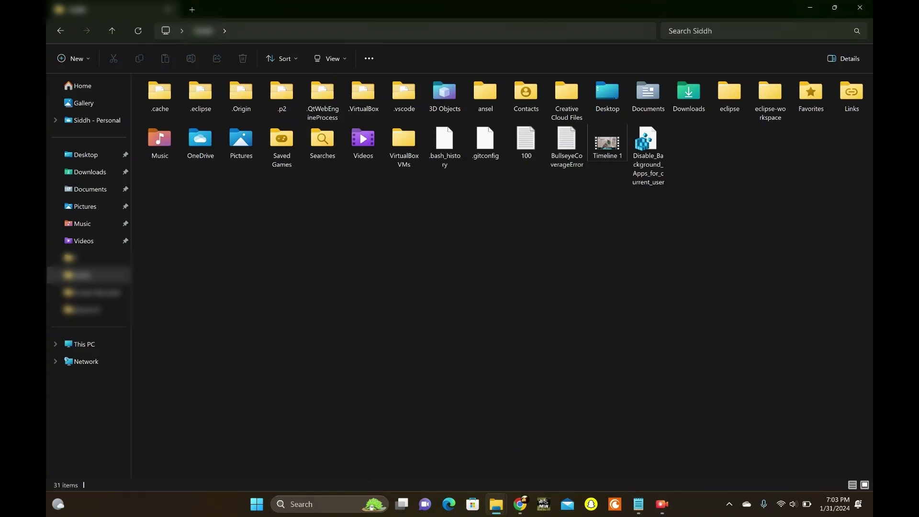
{"action": "left_click", "coordinate": [643, 151]}
{"action": "right_click", "coordinate": [643, 150]}
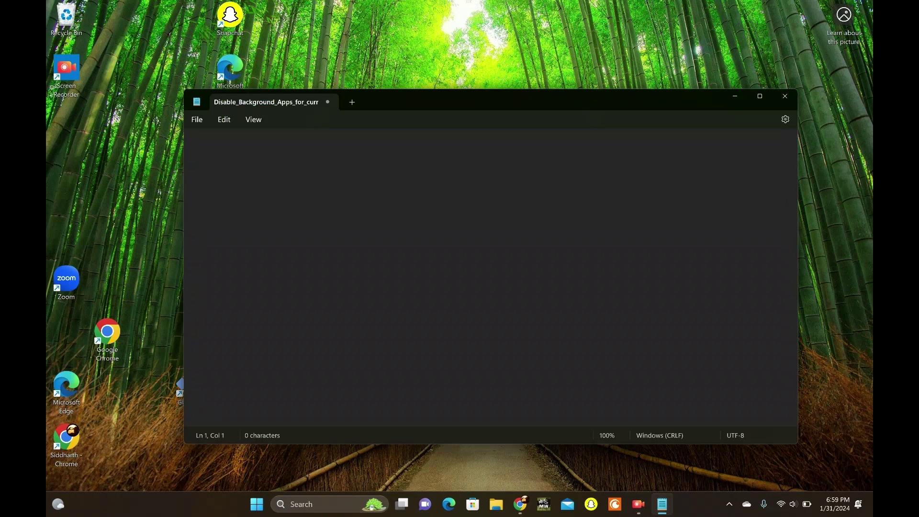
Step: Paste the revert script that sets GlobalUserDisabled and BackgroundAppGlobalToggle to a hyphen into the empty Notepad document and save it
{"action": "type", "text": "Windows Registry Editor Version 5.00 [HKEY_CURRENT_USER\\Software\\Microsoft\\Windows\\CurrentVersion\\BackgroundAccessApplications] \"GlobalUserDisabled\"=- [HKEY_CURRENT_USER\\Software\\Microsoft\\Windows\\CurrentVersion\\Search] \"BackgroundAppGlobalToggle\"=-"}
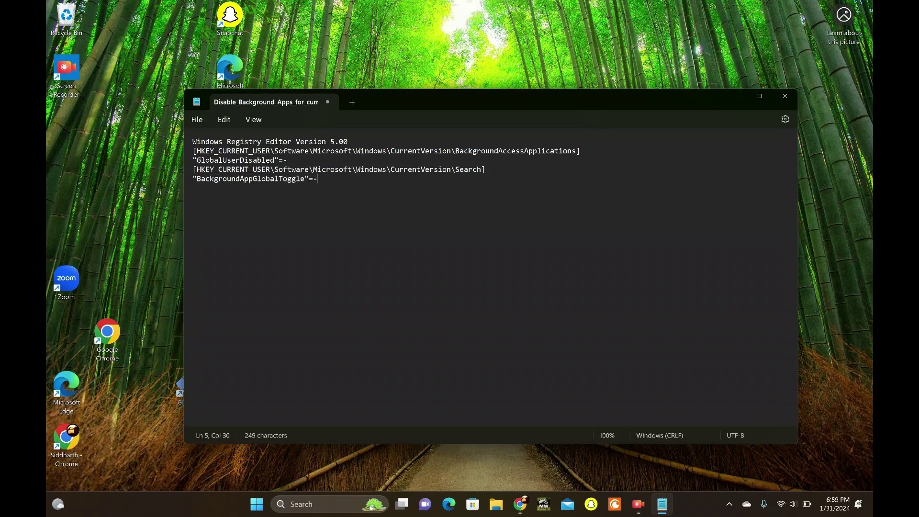
{"action": "left_click", "coordinate": [197, 120]}
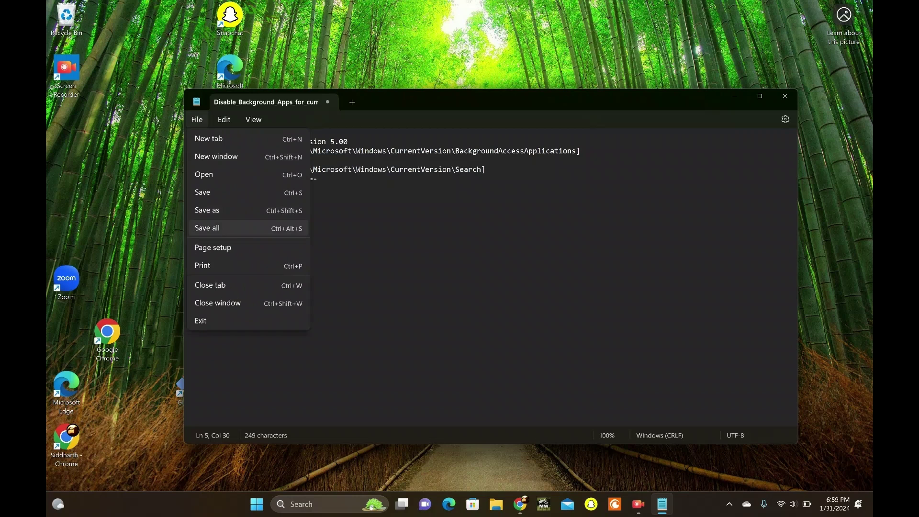
{"action": "left_click", "coordinate": [203, 191]}
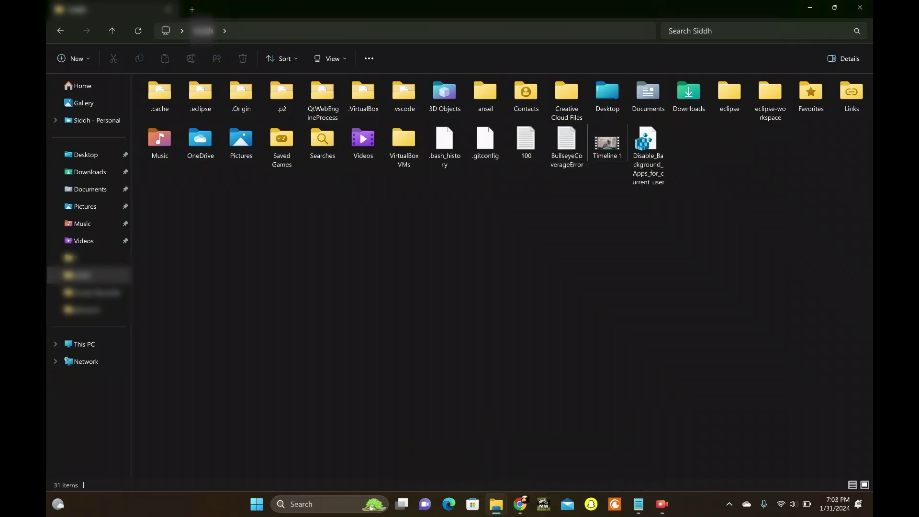
Step: In File Explorer, bring up the context menu of the saved Disable_Background_Apps_for_current_user registry file
{"action": "left_click", "coordinate": [648, 156]}
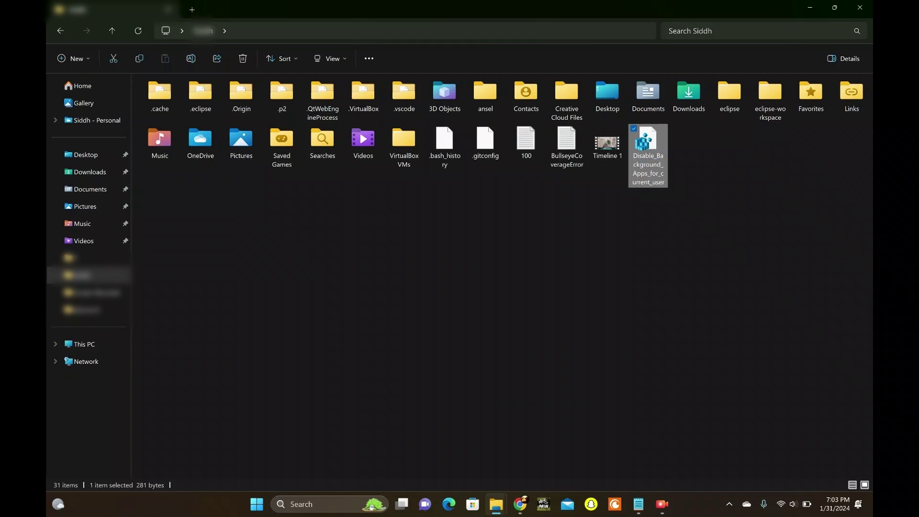
{"action": "right_click", "coordinate": [643, 152]}
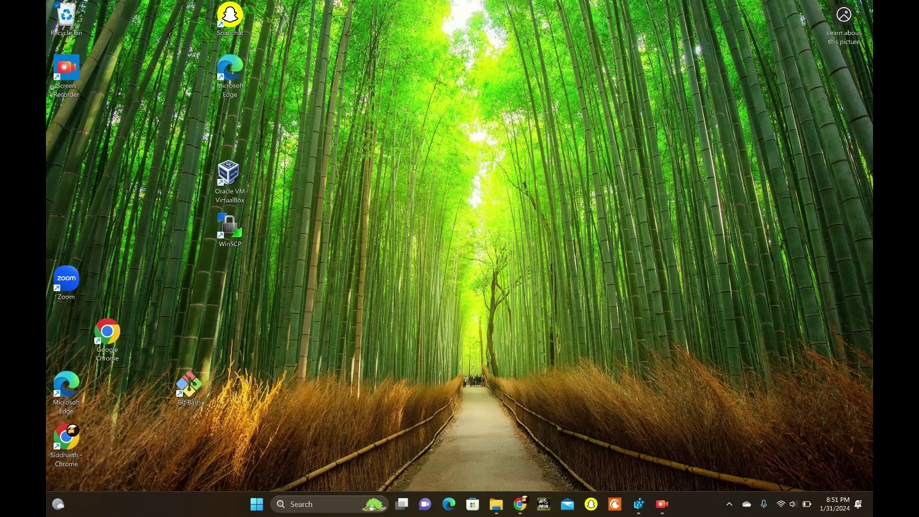
Step: Open Registry Editor and select the key HKEY_LOCAL_MACHINE\SOFTWARE\Policies\Microsoft\Windows
{"action": "key", "text": "super+r"}
{"action": "key", "text": "Return"}
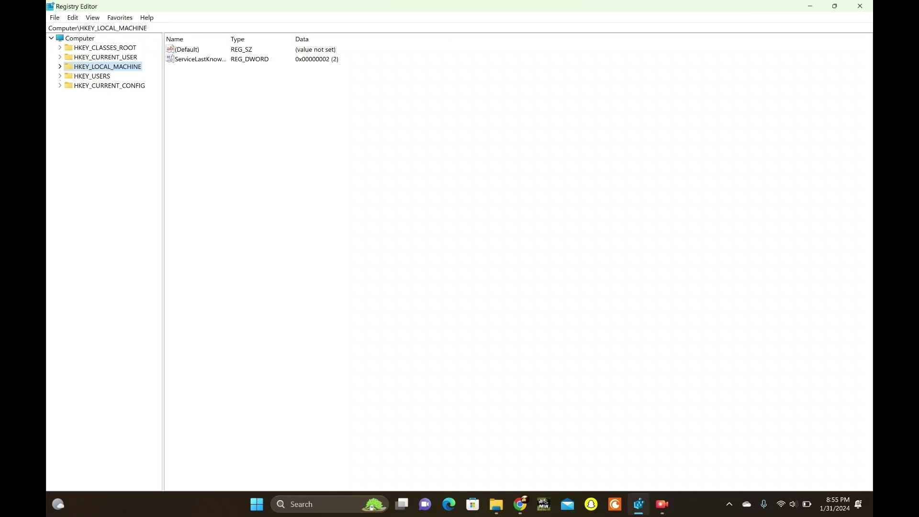
{"action": "key", "text": "Right"}
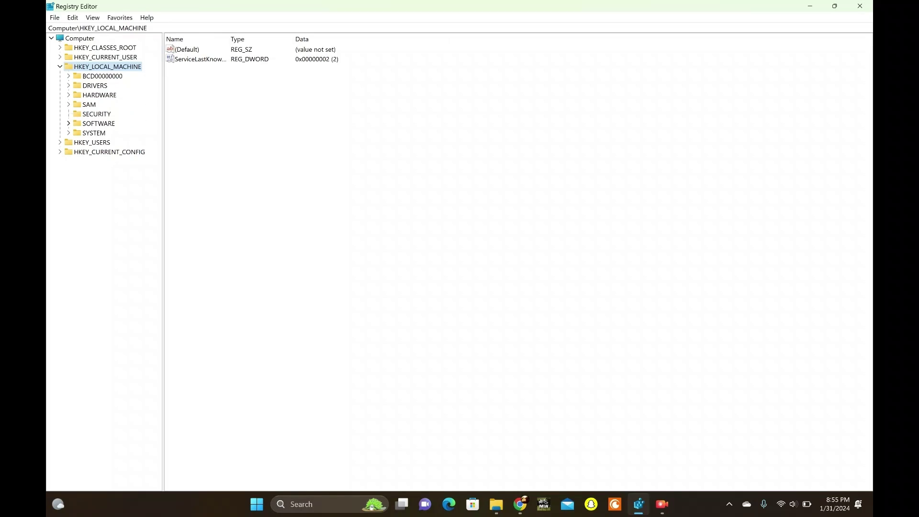
{"action": "left_click", "coordinate": [69, 123]}
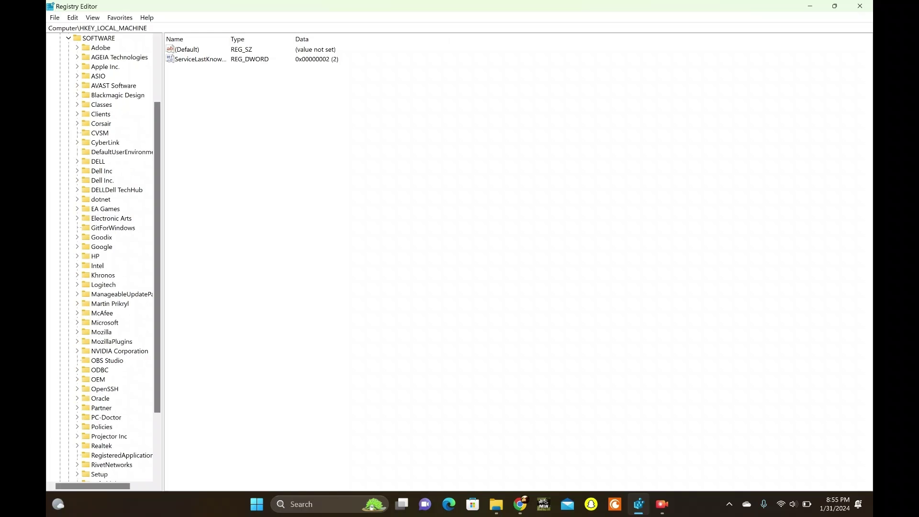
{"action": "scroll", "coordinate": [109, 241], "scroll_direction": "down", "scroll_amount": 3}
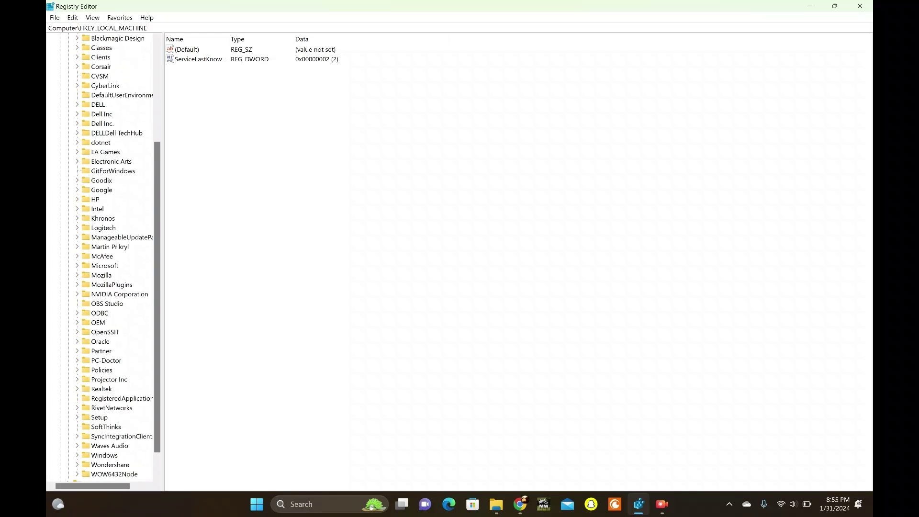
{"action": "left_click", "coordinate": [94, 171]}
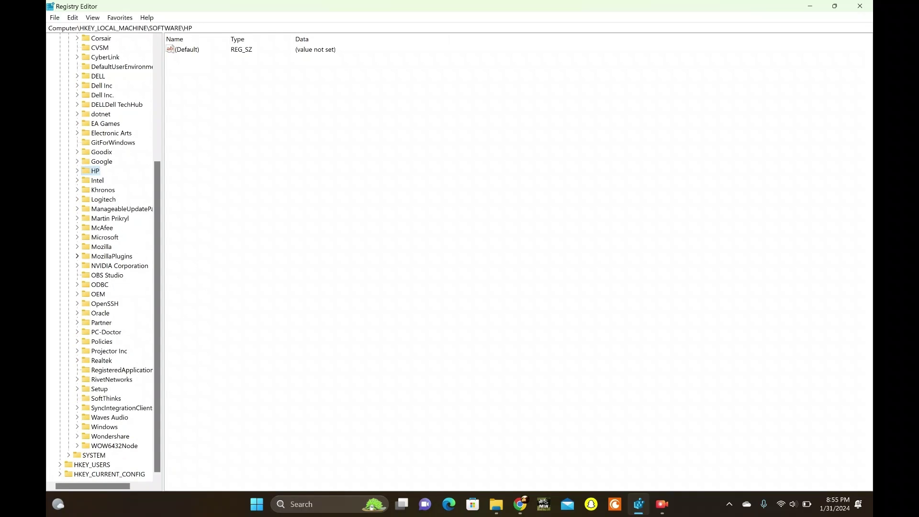
{"action": "left_click", "coordinate": [77, 342]}
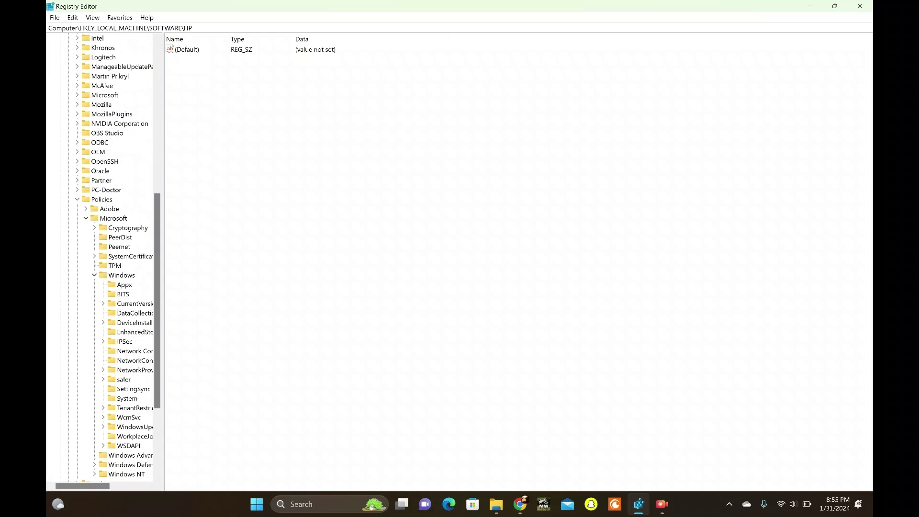
{"action": "scroll", "coordinate": [109, 256], "scroll_direction": "down", "scroll_amount": 1}
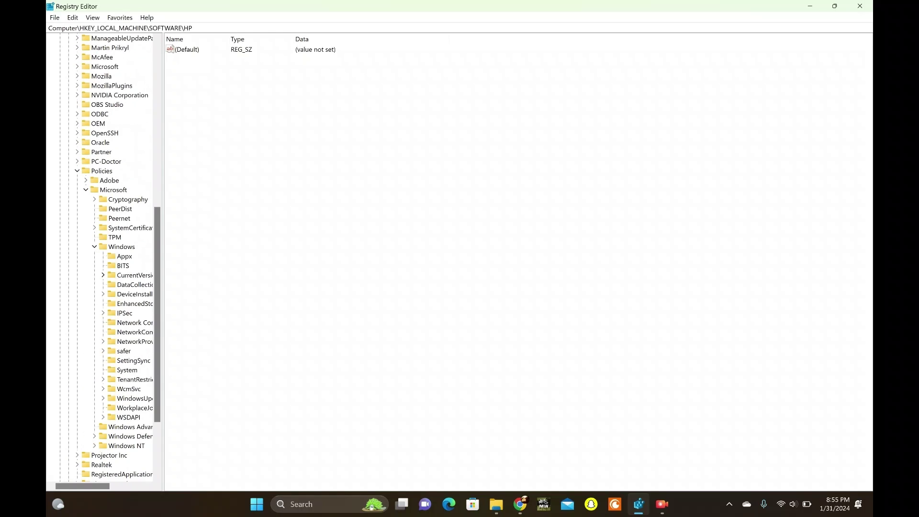
{"action": "left_click", "coordinate": [121, 247]}
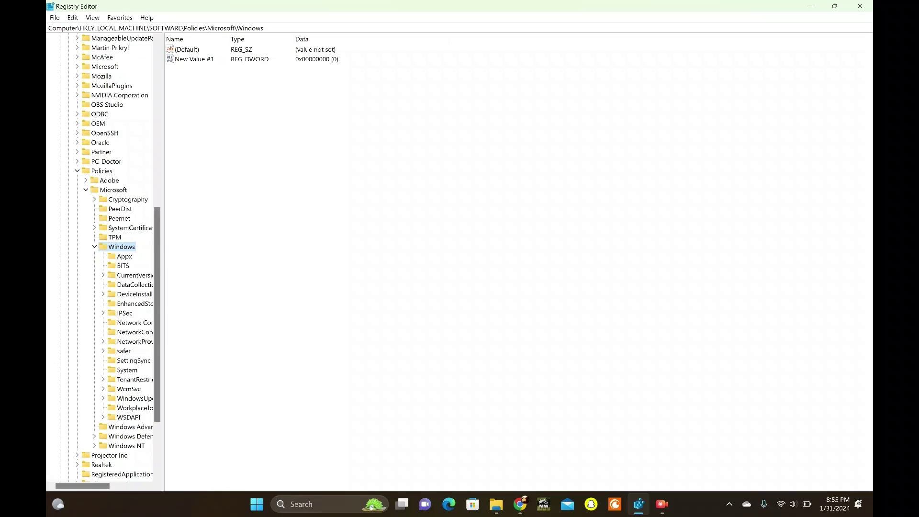
Step: Create a new DWORD (32-bit) value in the Policies\Microsoft\Windows key
{"action": "right_click", "coordinate": [123, 245]}
{"action": "mouse_move", "coordinate": [148, 263]}
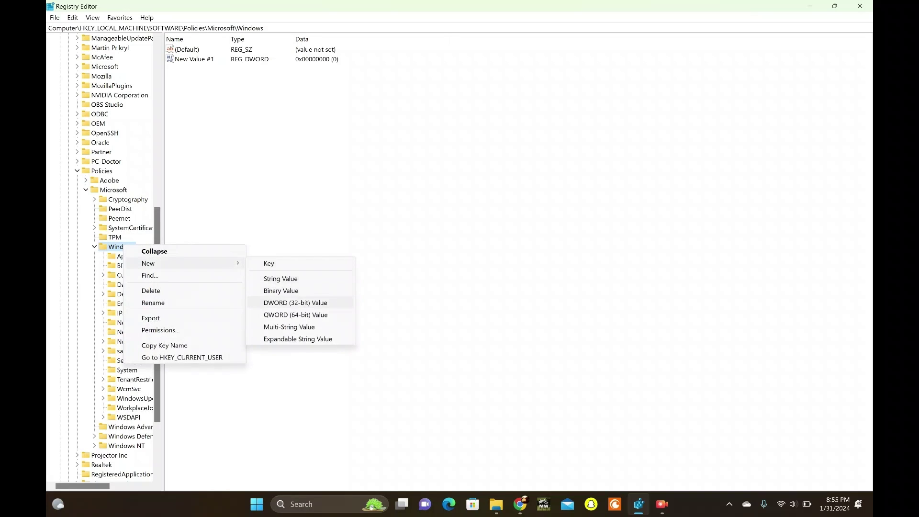
{"action": "left_click", "coordinate": [296, 303]}
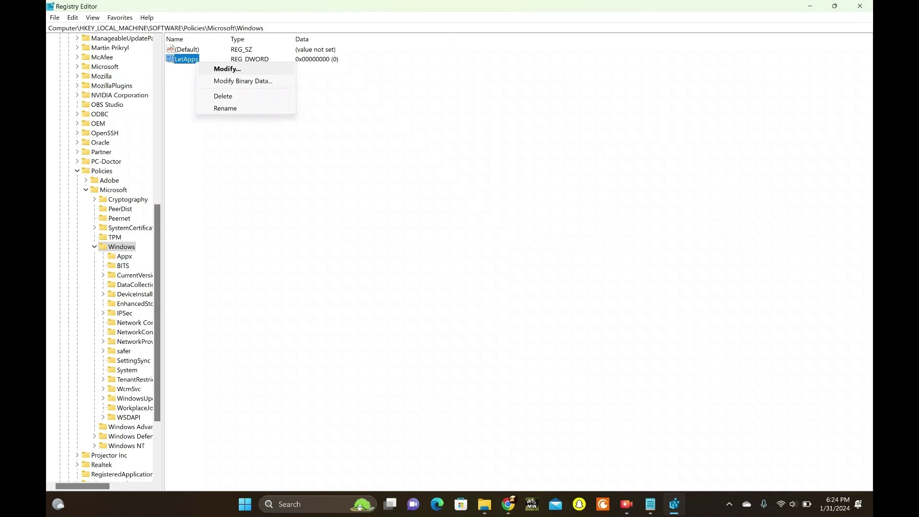
Step: Rename the LetApps DWORD value in the Windows key as LetAppsRunInBackground
{"action": "key", "text": "Down"}
{"action": "key", "text": "Down"}
{"action": "key", "text": "Down"}
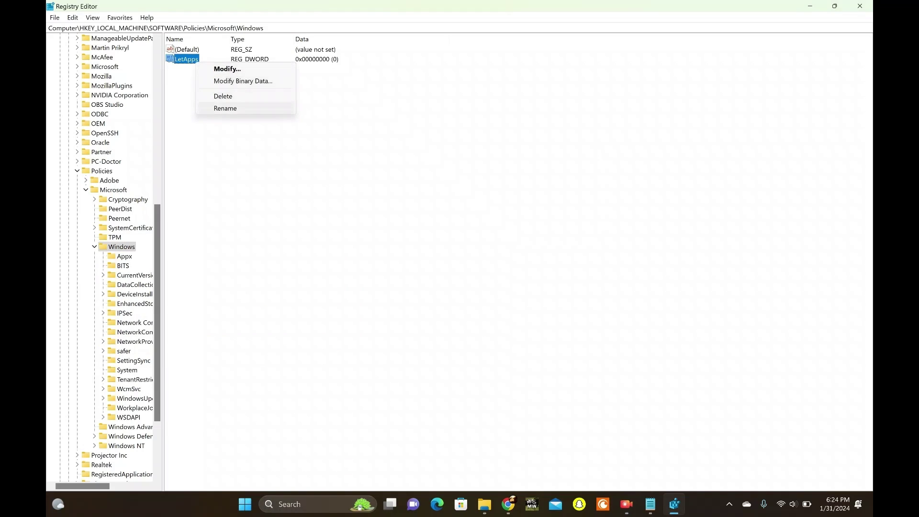
{"action": "key", "text": "Return"}
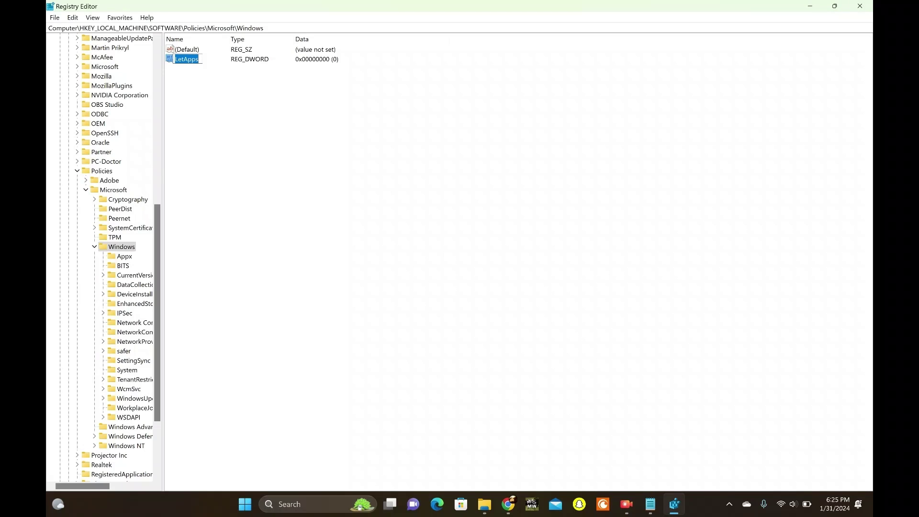
{"action": "key", "text": "Right"}
{"action": "type", "text": "RunInBackg"}
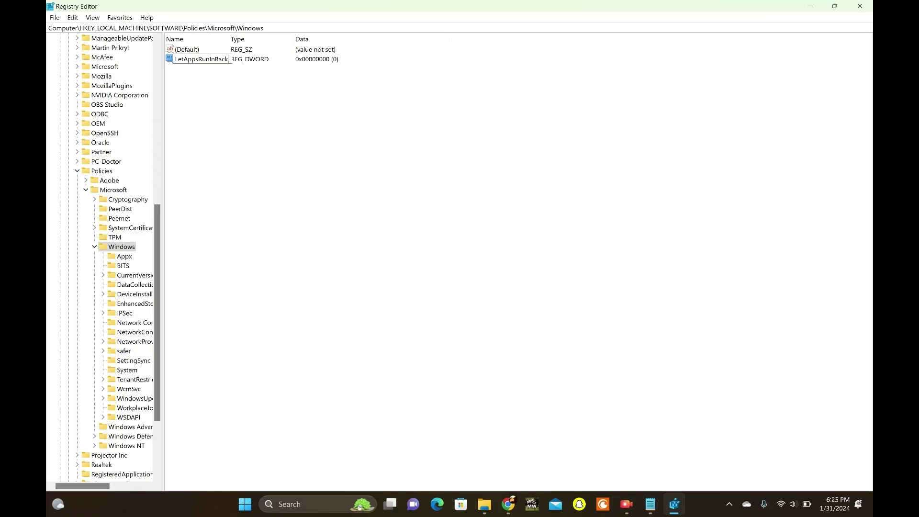
{"action": "type", "text": "round"}
{"action": "key", "text": "Return"}
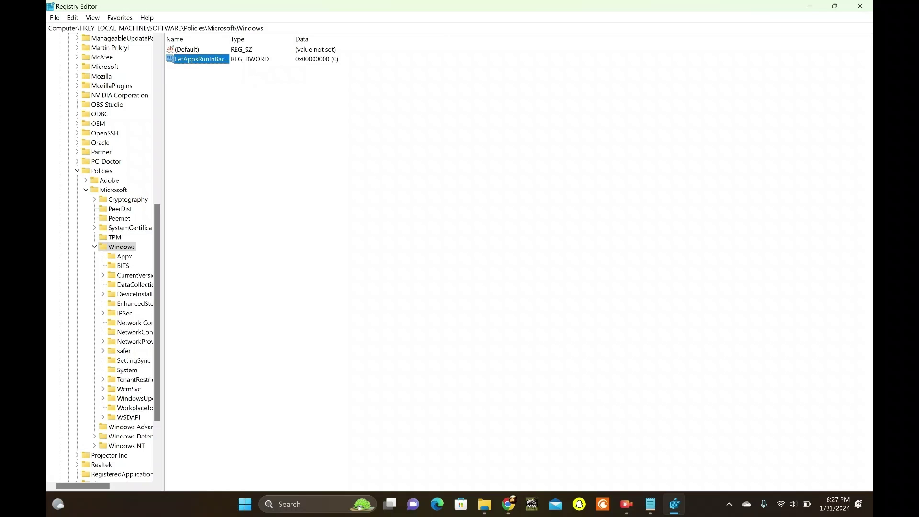
Step: Modify the LetAppsRunInBackground value and set its data to 2
{"action": "right_click", "coordinate": [216, 59]}
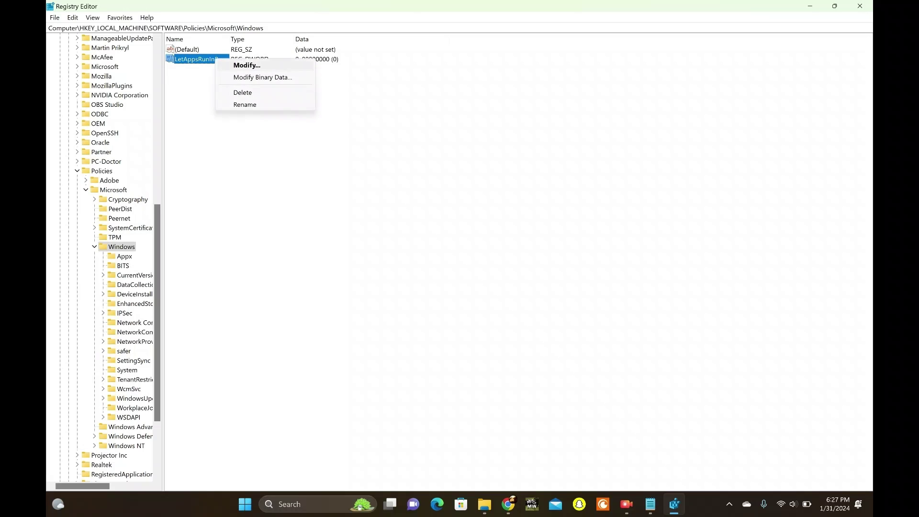
{"action": "left_click", "coordinate": [247, 65]}
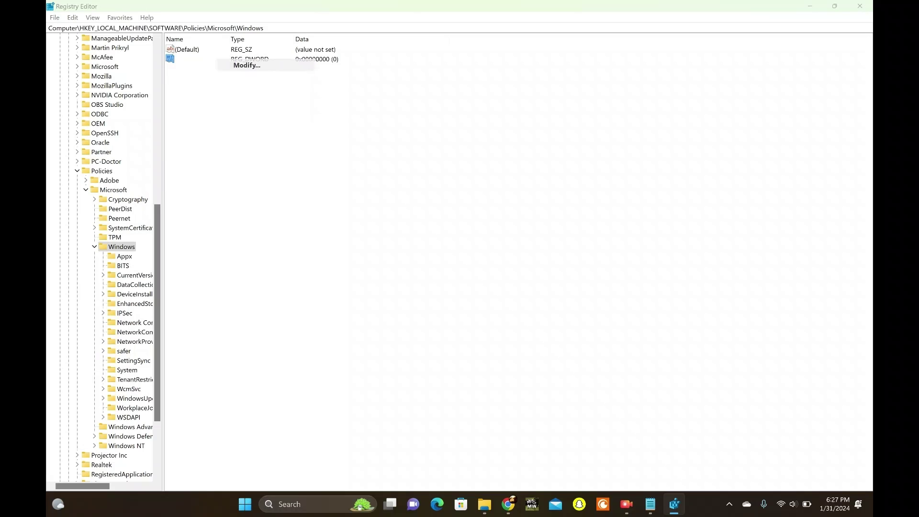
{"action": "type", "text": "2"}
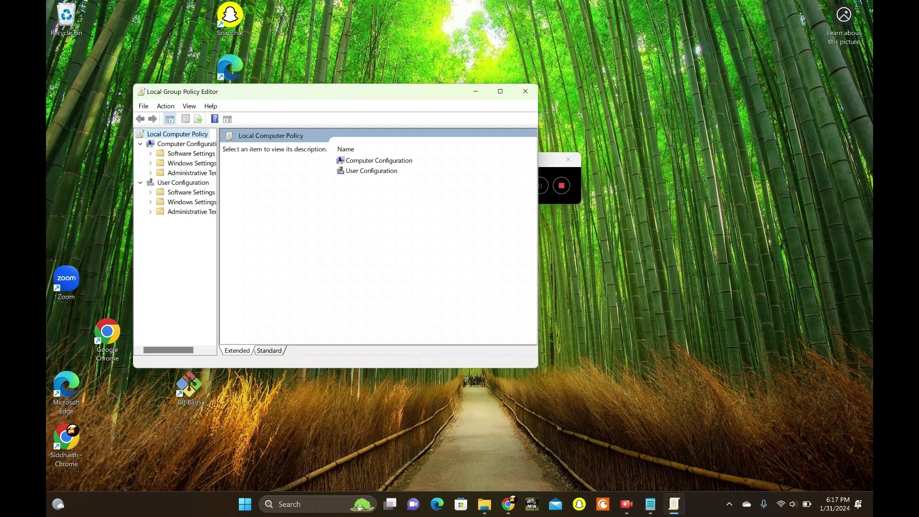
Step: In Local Group Policy Editor, open the App Privacy settings under Computer Configuration, Administrative Templates, Windows Components
{"action": "left_click", "coordinate": [150, 173]}
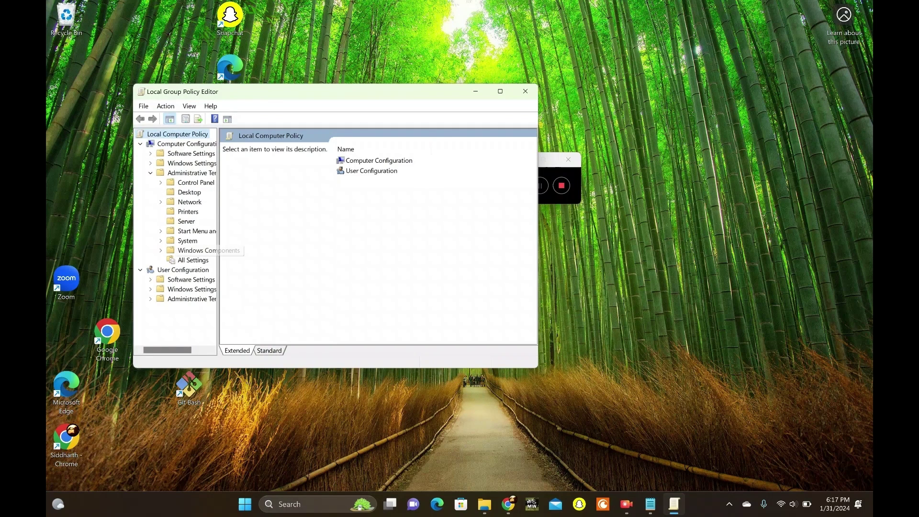
{"action": "left_click", "coordinate": [161, 250]}
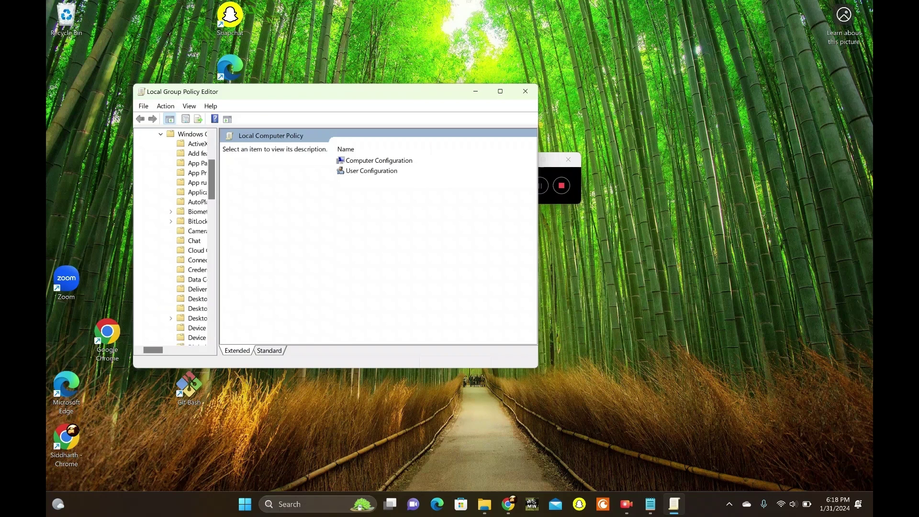
{"action": "scroll", "coordinate": [161, 250], "scroll_direction": "right", "scroll_amount": 2}
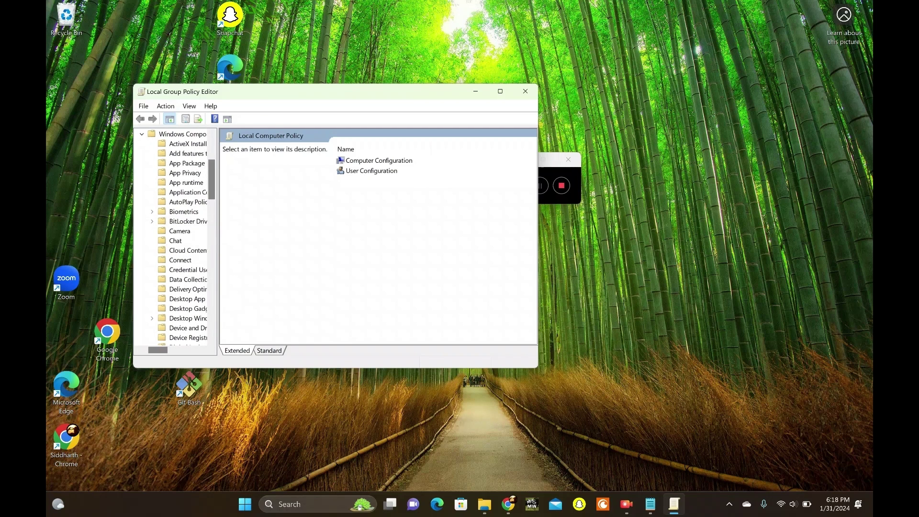
{"action": "left_click", "coordinate": [500, 91]}
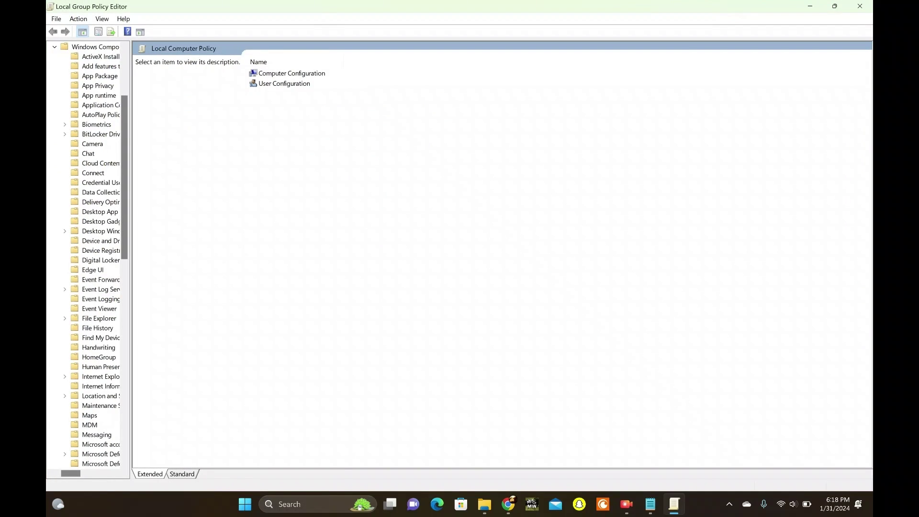
{"action": "scroll", "coordinate": [86, 255], "scroll_direction": "right", "scroll_amount": 2}
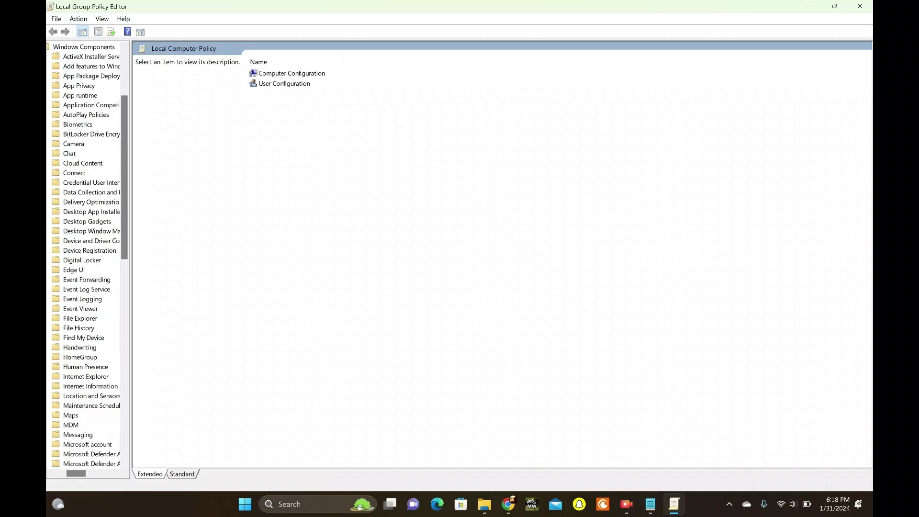
{"action": "left_click", "coordinate": [79, 86]}
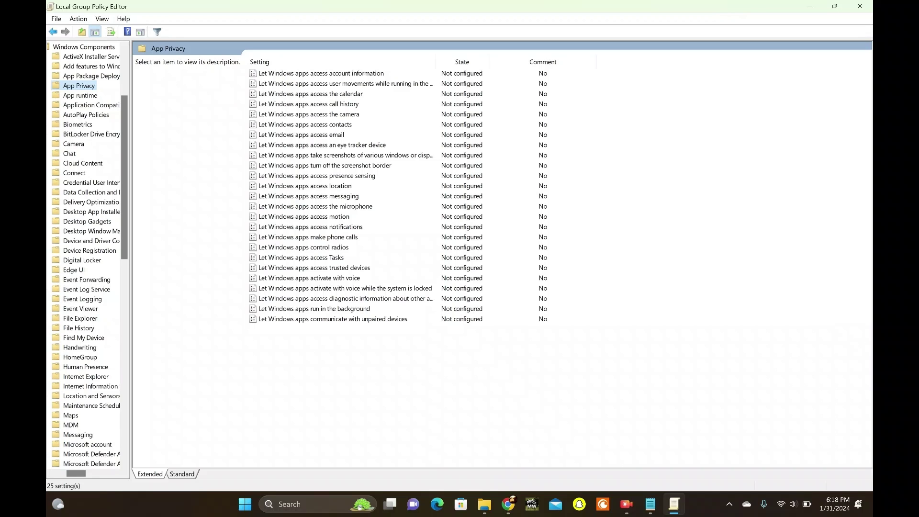
Step: Edit the policy "Let Windows apps run in the background" and set it to Enabled
{"action": "left_click", "coordinate": [314, 309]}
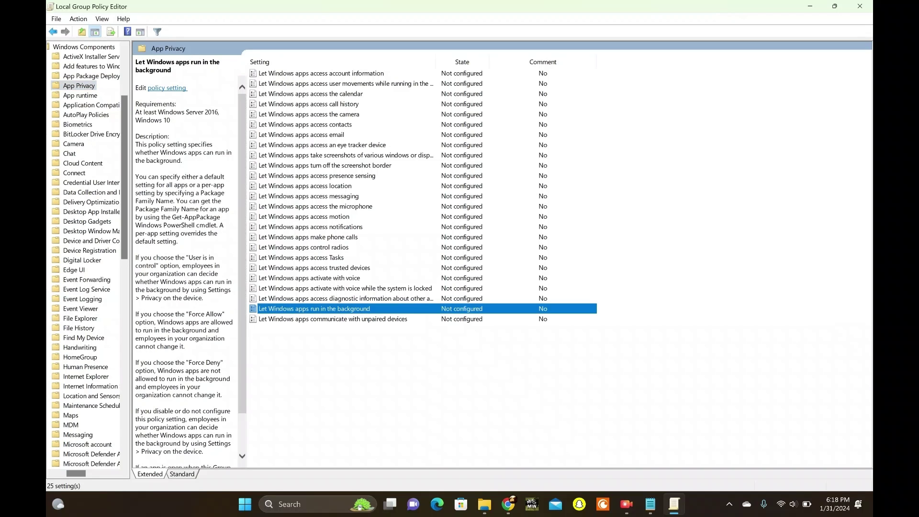
{"action": "right_click", "coordinate": [312, 309]}
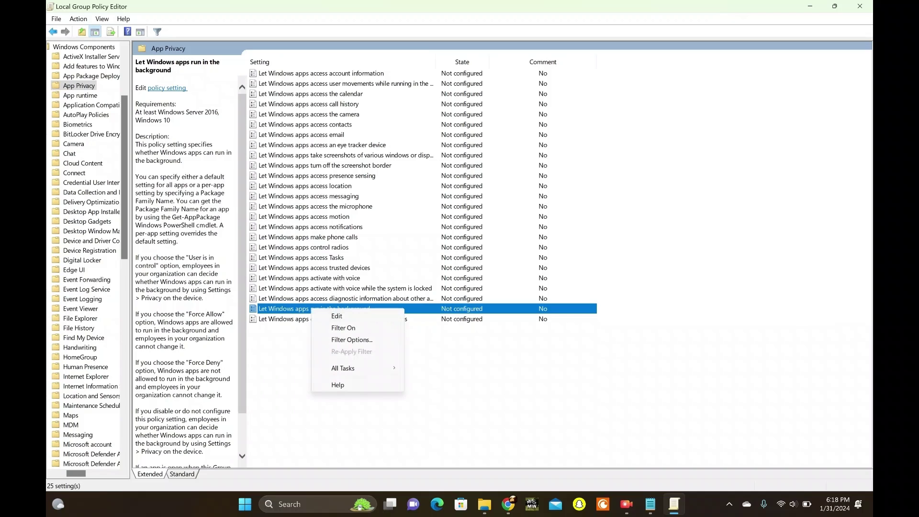
{"action": "left_click", "coordinate": [336, 316]}
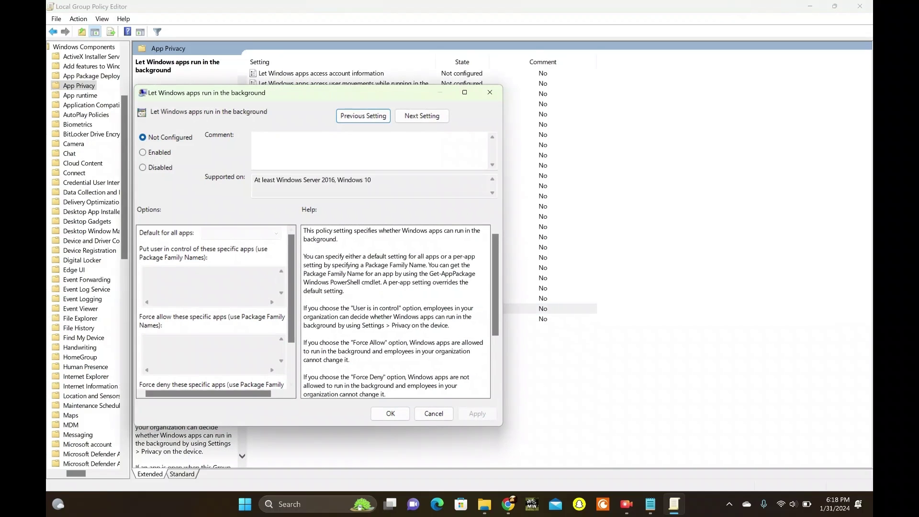
{"action": "left_click", "coordinate": [143, 152]}
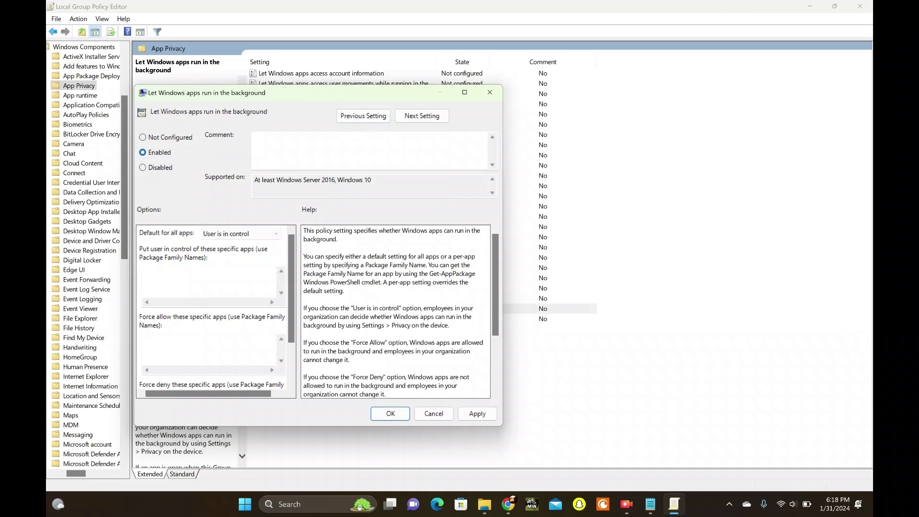
Step: Set the policy's default for all apps to Force Deny and confirm the policy settings
{"action": "left_click", "coordinate": [239, 234]}
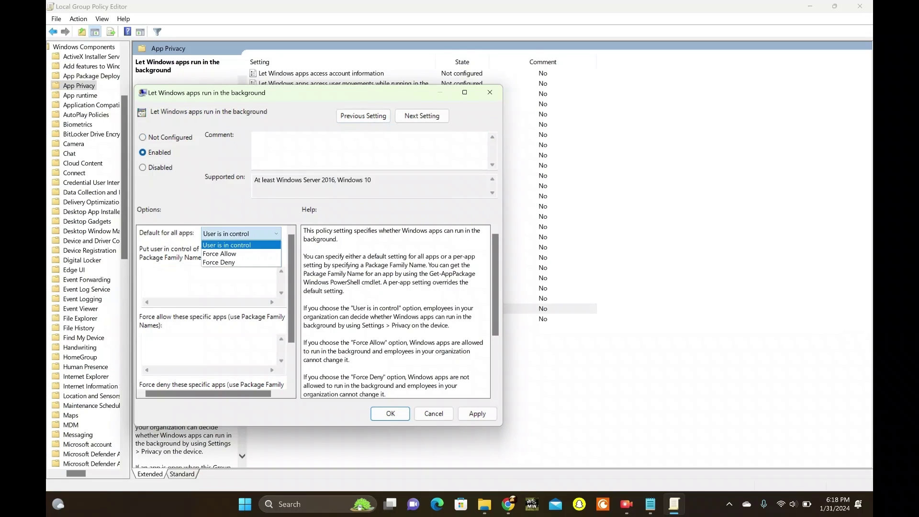
{"action": "key", "text": "Down"}
{"action": "key", "text": "Down"}
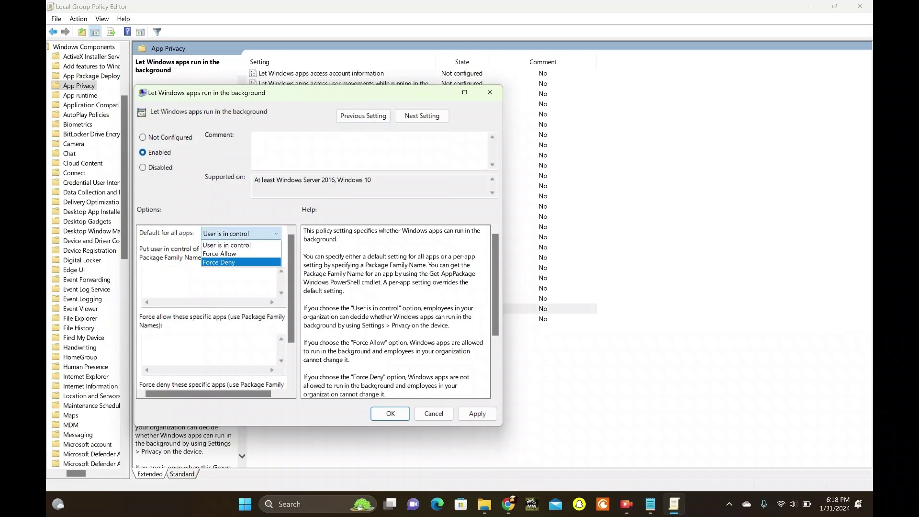
{"action": "key", "text": "Up"}
{"action": "key", "text": "Down"}
{"action": "key", "text": "Return"}
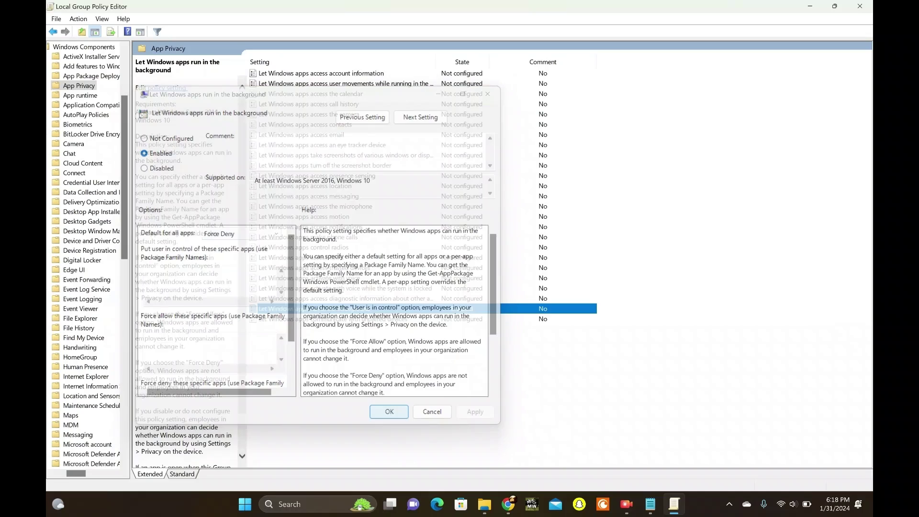
{"action": "key", "text": "Return"}
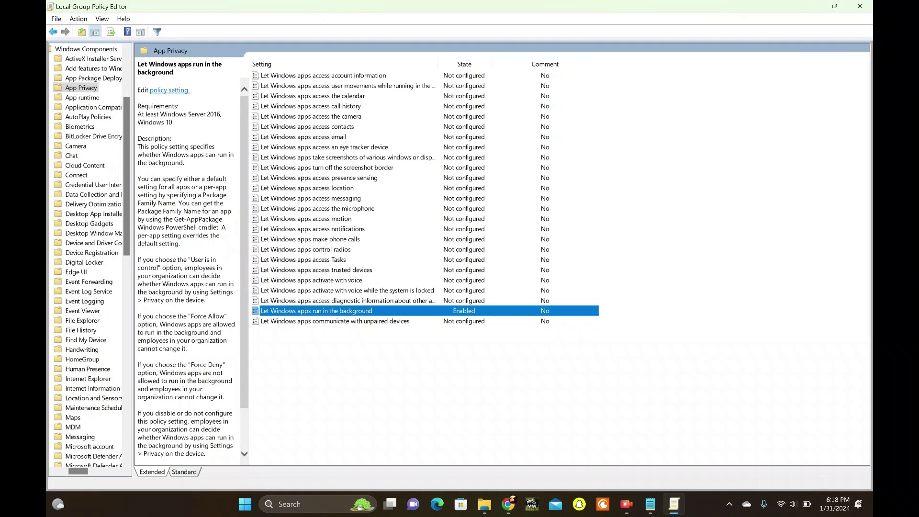